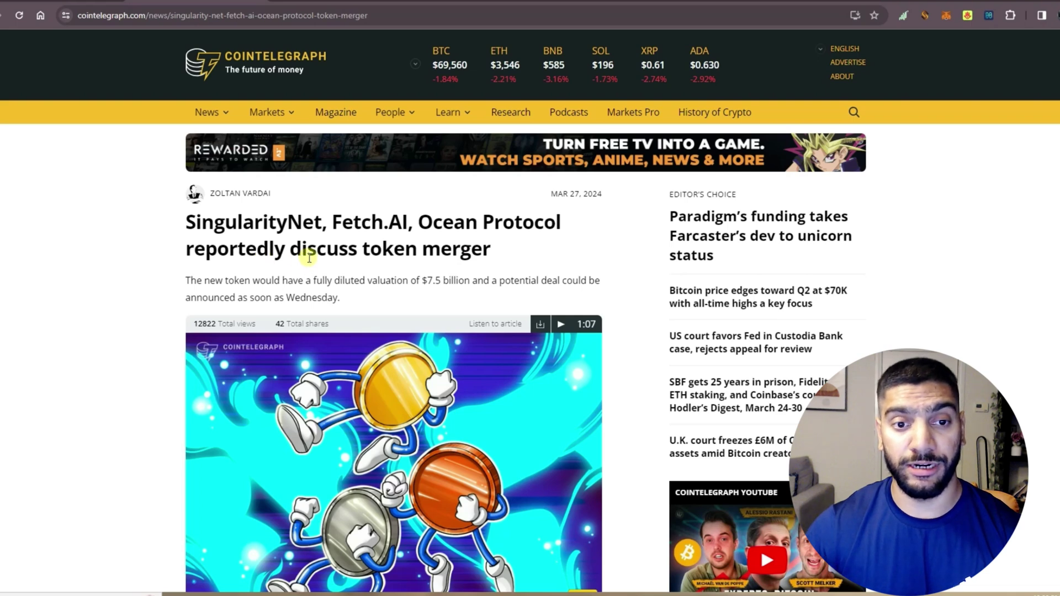
pyautogui.moveTo(190, 281)
pyautogui.mouseDown()
pyautogui.moveTo(384, 288)
pyautogui.moveTo(497, 280)
pyautogui.mouseUp()
pyautogui.click(562, 275)
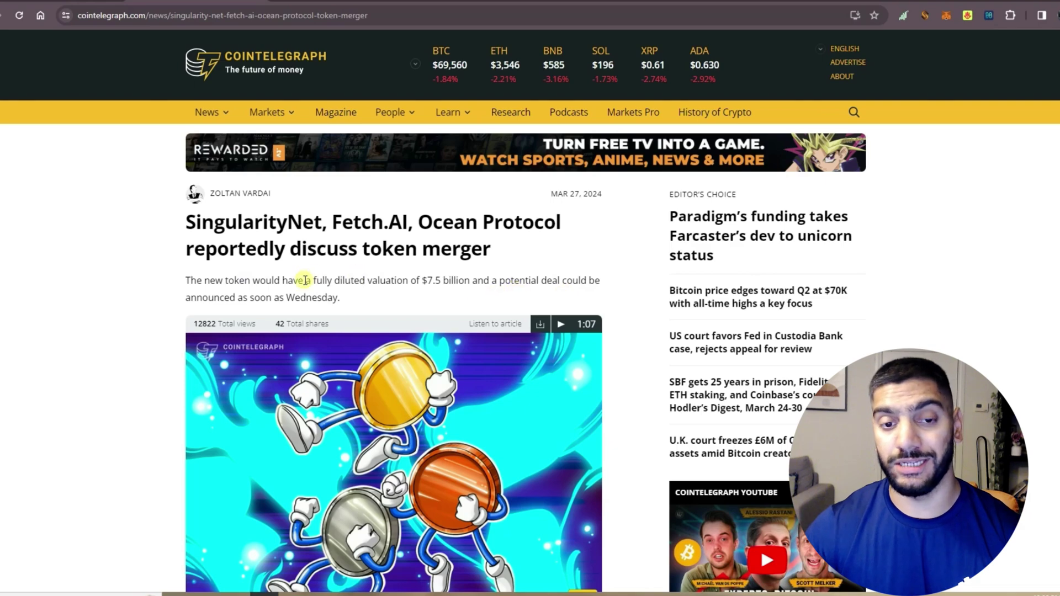
pyautogui.scroll(-1, 303, 282)
pyautogui.scroll(-1, 284, 284)
pyautogui.scroll(-1, 281, 284)
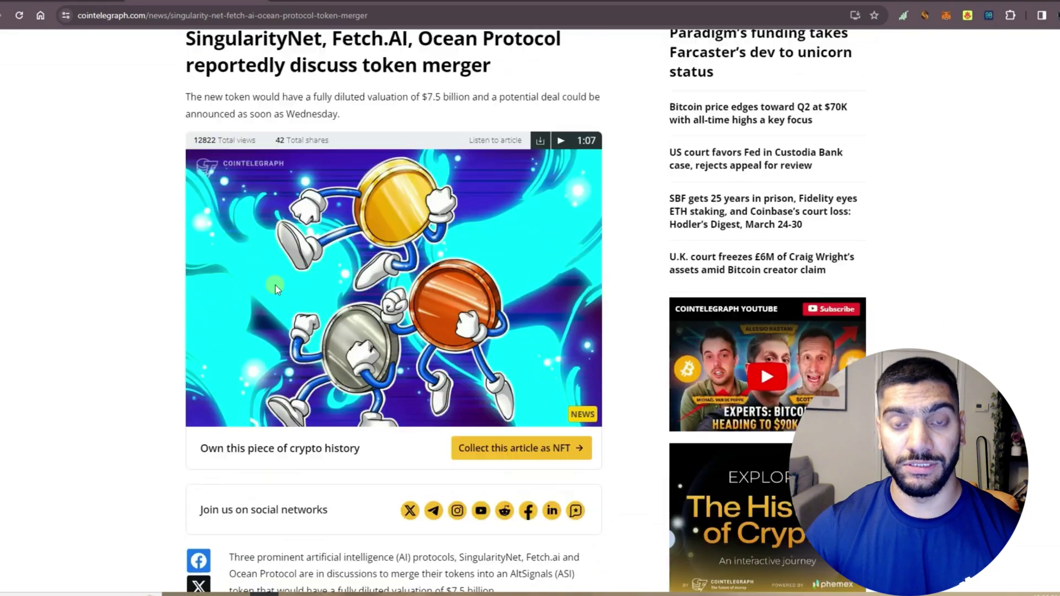
pyautogui.scroll(-1, 275, 285)
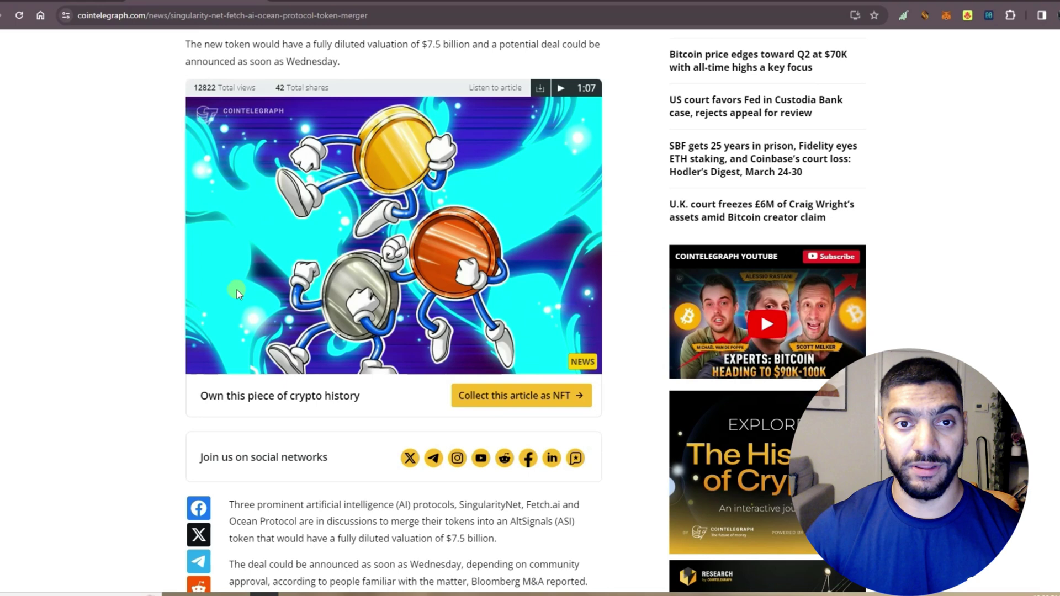
pyautogui.scroll(-1, 225, 256)
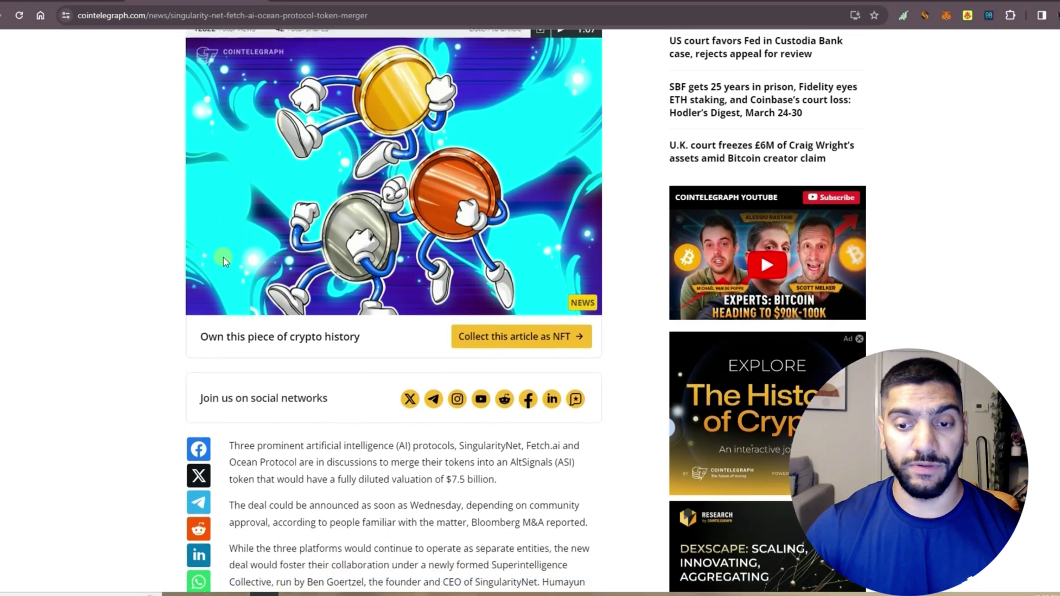
pyautogui.scroll(-1, 229, 297)
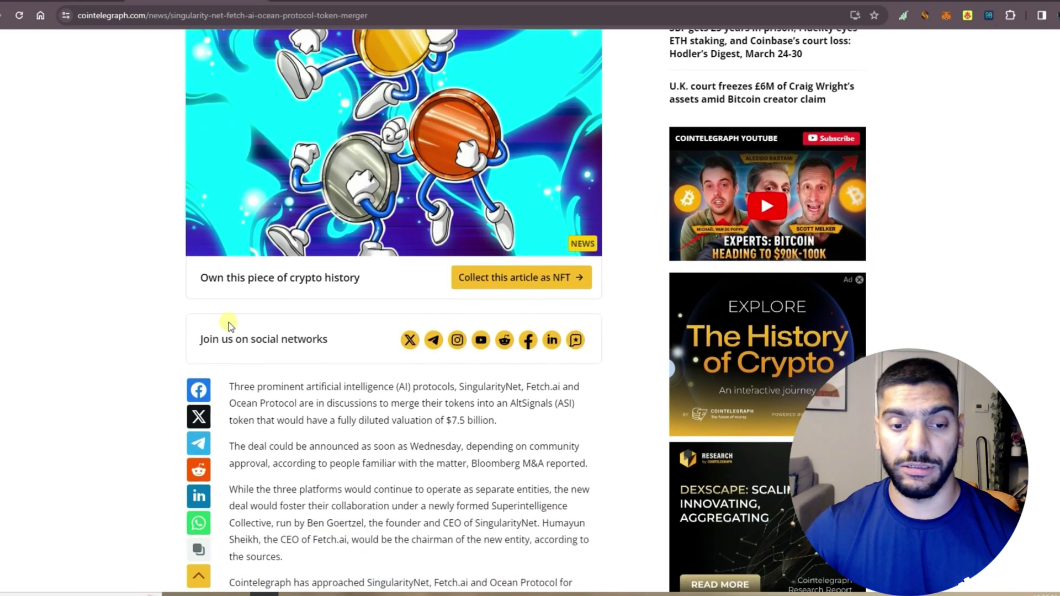
pyautogui.scroll(-1, 229, 322)
pyautogui.scroll(-1, 306, 319)
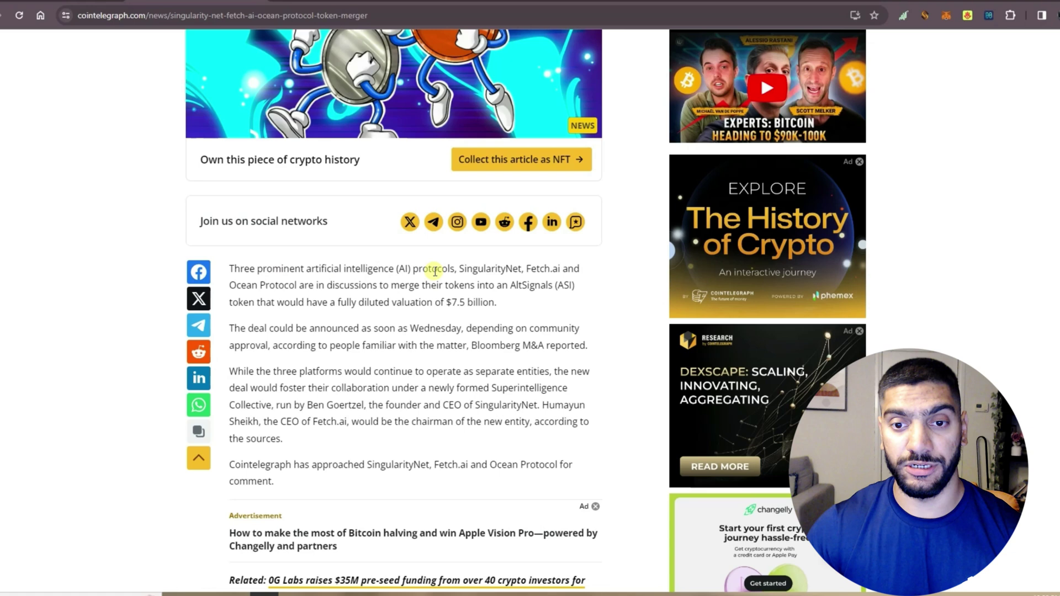
pyautogui.moveTo(460, 269); pyautogui.dragTo(539, 270)
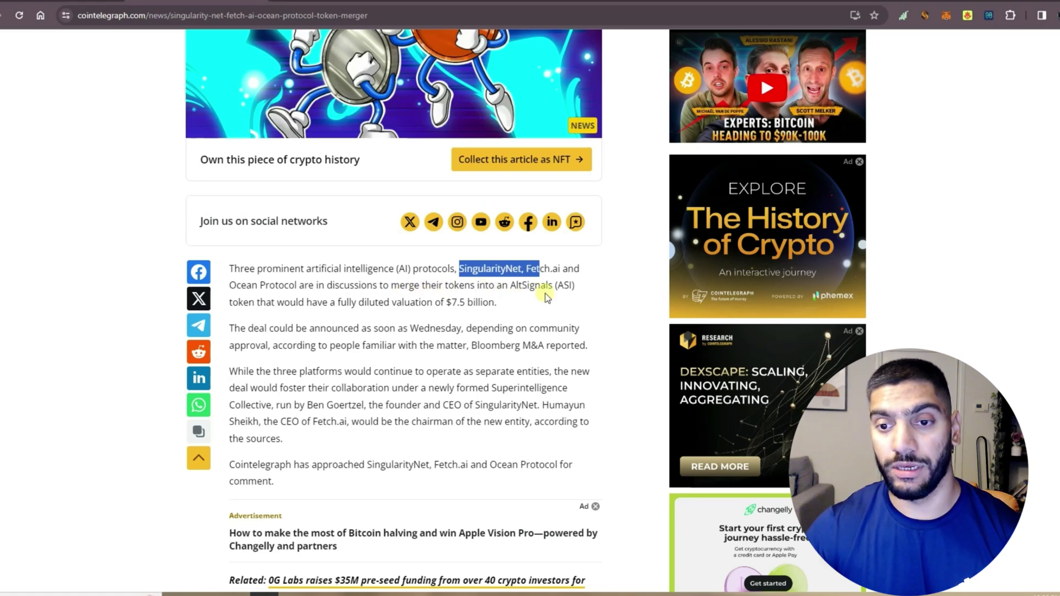
pyautogui.moveTo(510, 285); pyautogui.dragTo(551, 285)
pyautogui.click(564, 285)
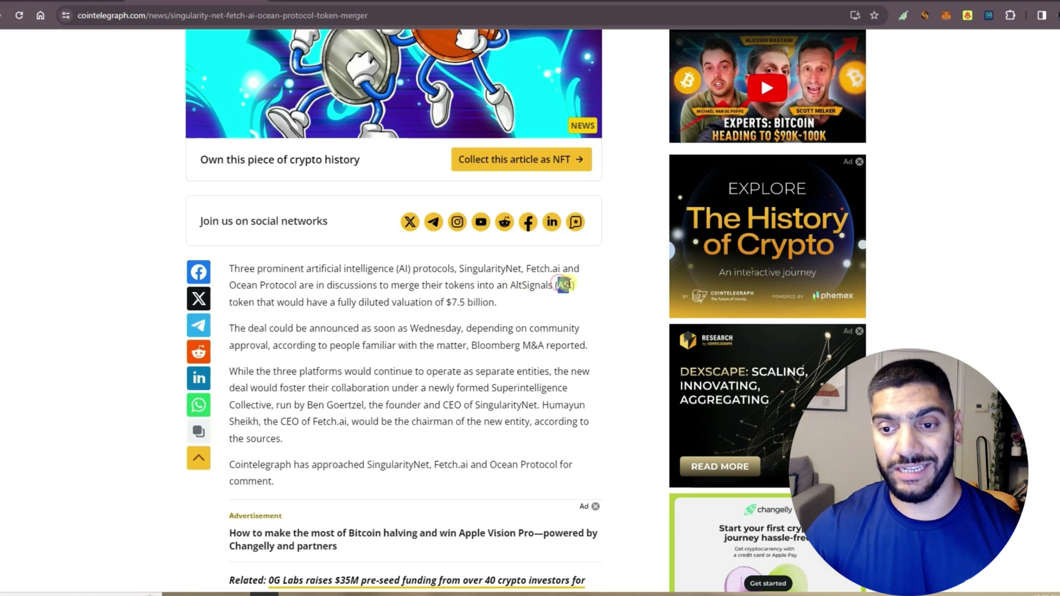
pyautogui.moveTo(569, 283); pyautogui.dragTo(575, 285)
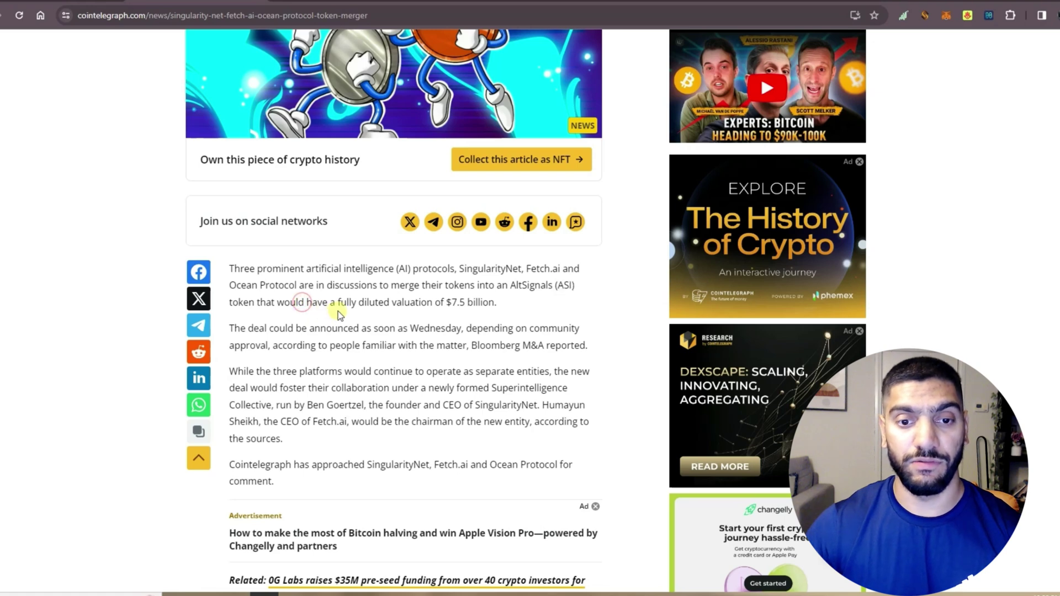
pyautogui.moveTo(368, 303); pyautogui.dragTo(465, 303)
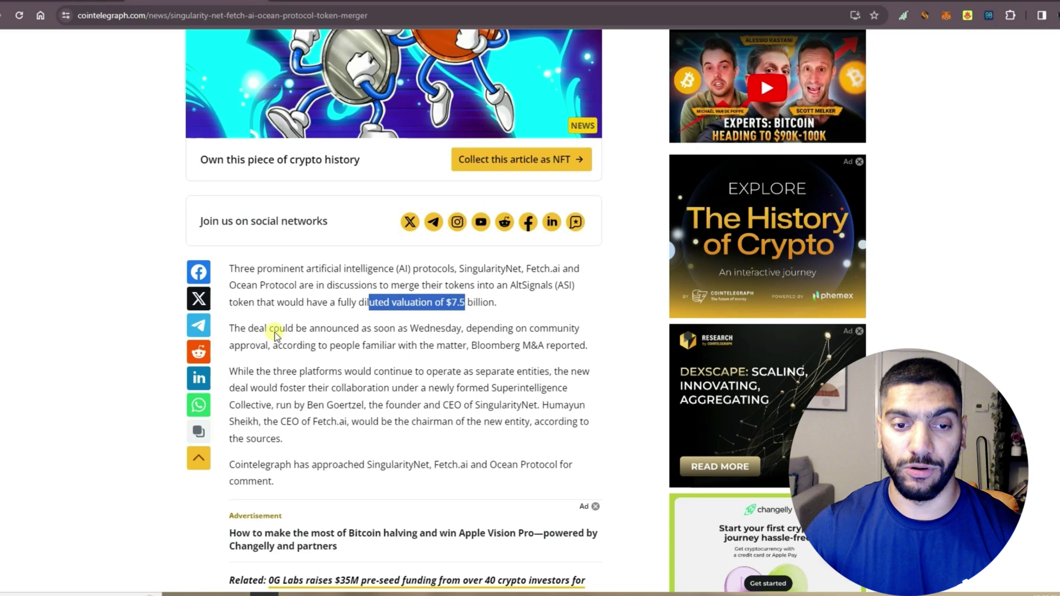
pyautogui.moveTo(259, 328); pyautogui.dragTo(301, 328)
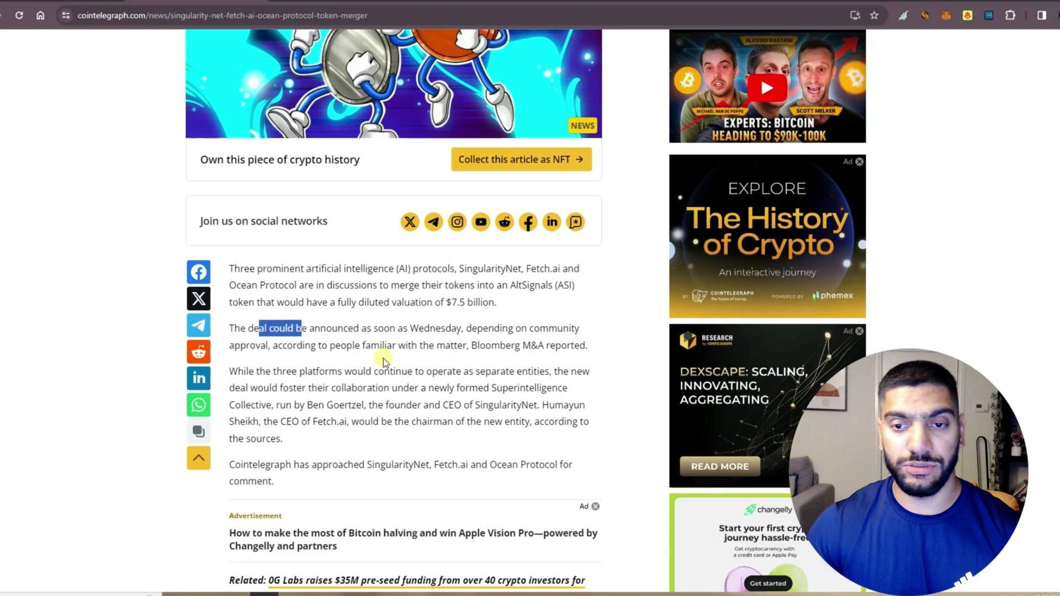
pyautogui.scroll(3, 323, 264)
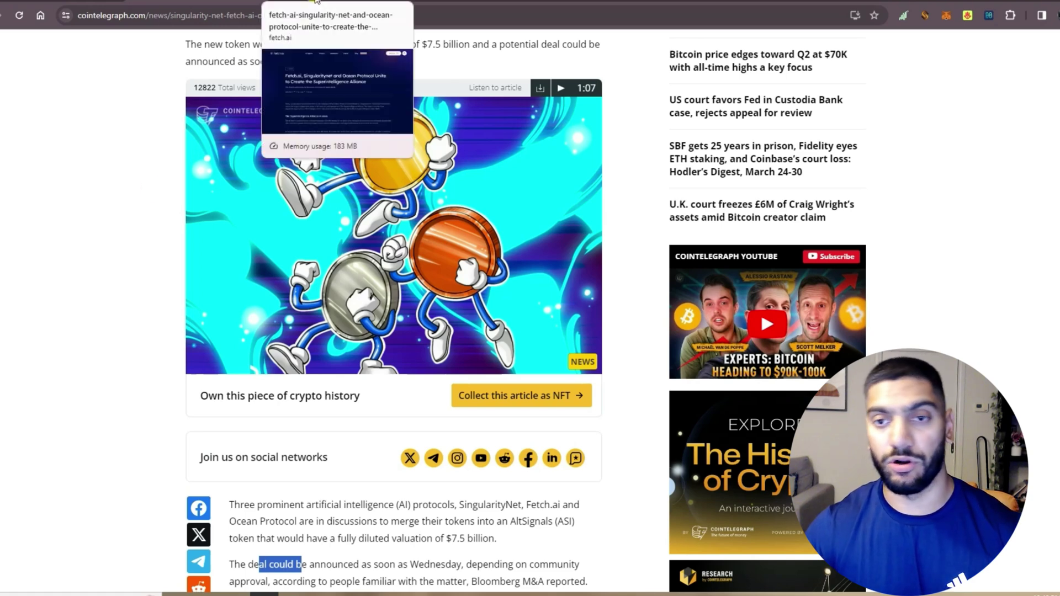
# Switch to the fetch.ai post and highlight the universal AI token, R&D phrase, and $ASI merge sentence
pyautogui.click(315, 2)
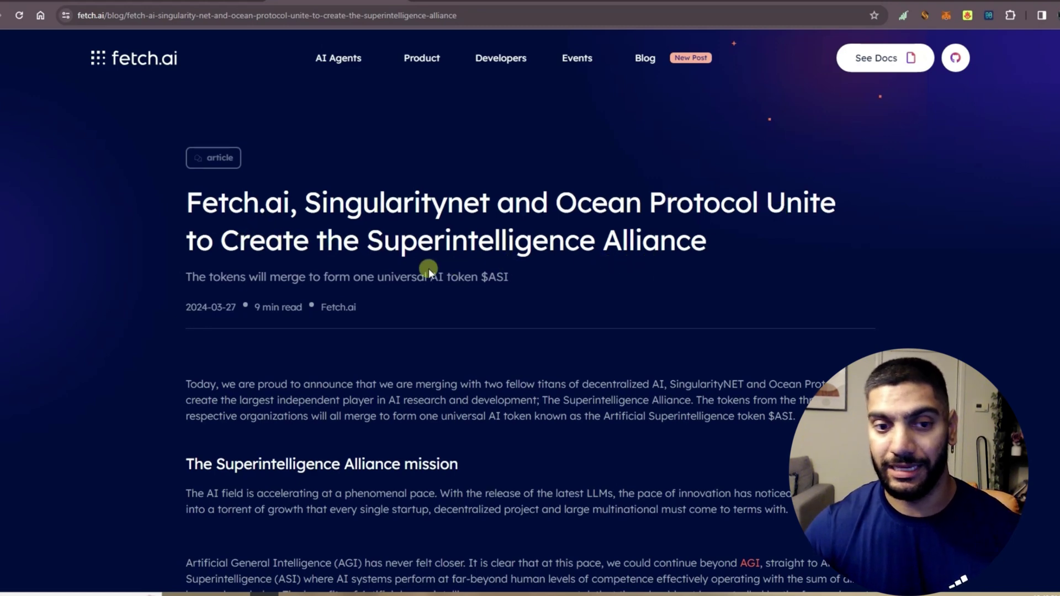
pyautogui.scroll(-2, 265, 251)
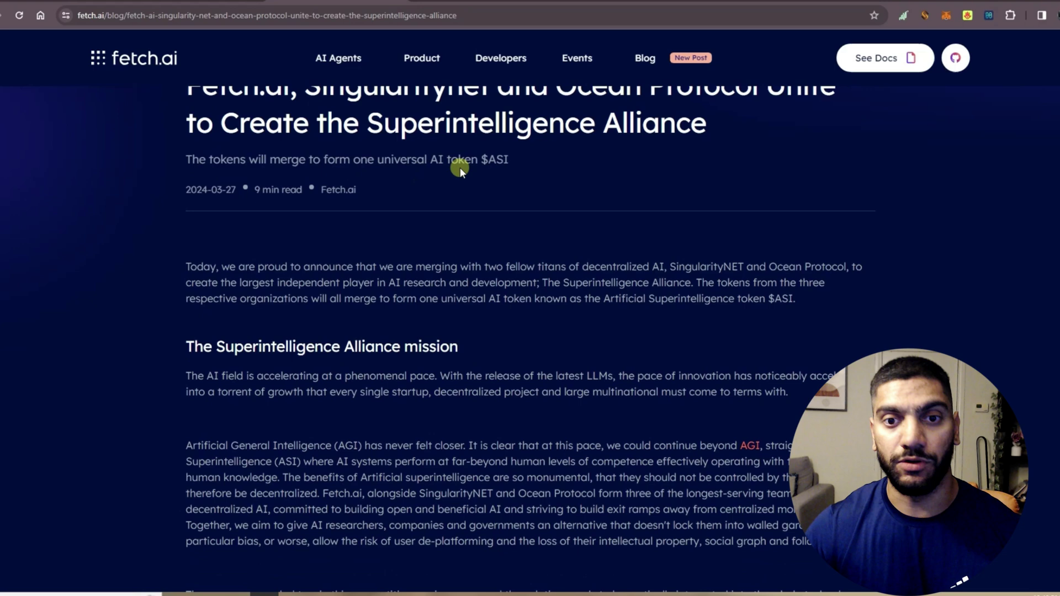
pyautogui.moveTo(427, 160); pyautogui.dragTo(508, 159)
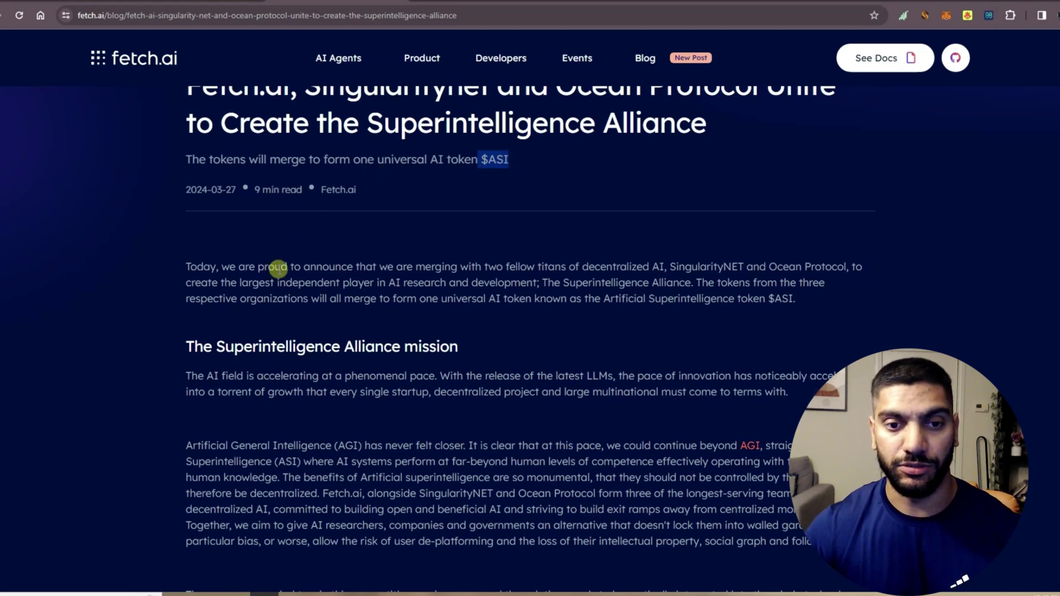
pyautogui.moveTo(280, 266); pyautogui.dragTo(396, 268)
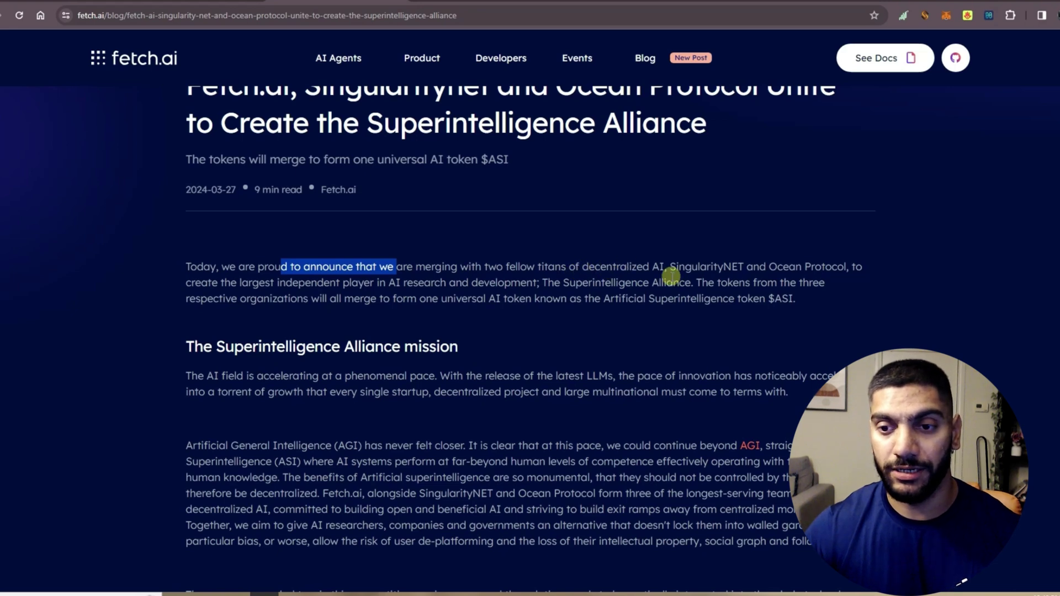
pyautogui.click(771, 295)
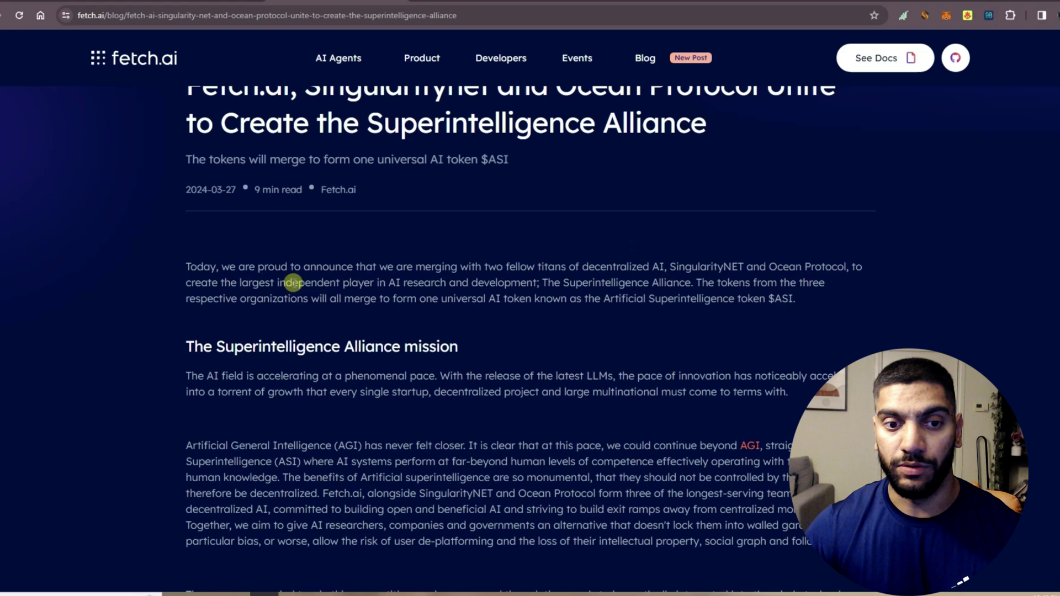
pyautogui.moveTo(396, 283); pyautogui.dragTo(689, 283)
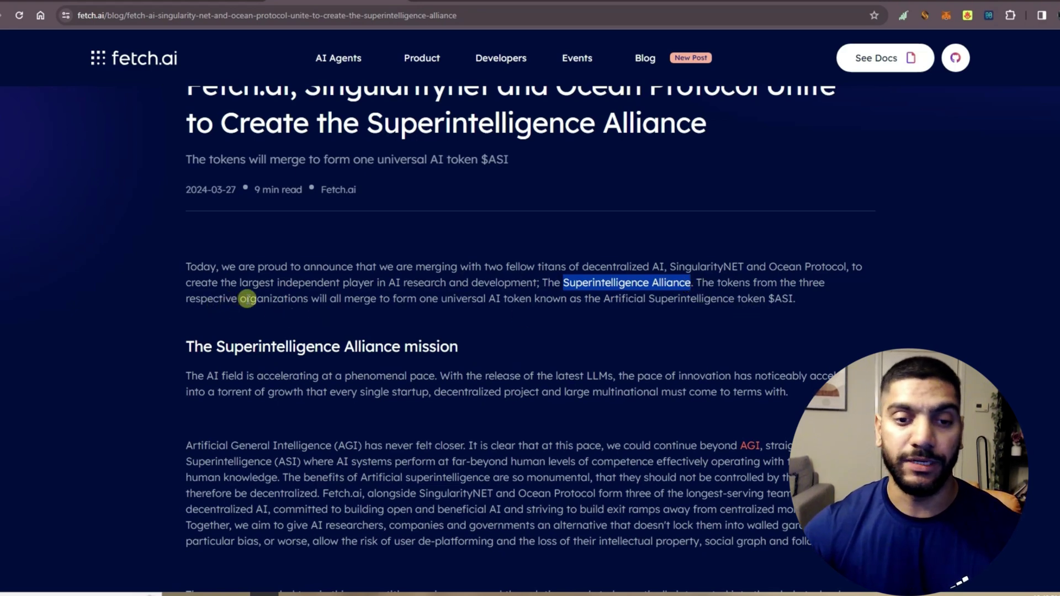
pyautogui.moveTo(264, 300)
pyautogui.mouseDown()
pyautogui.moveTo(732, 310)
pyautogui.moveTo(787, 300)
pyautogui.mouseUp()
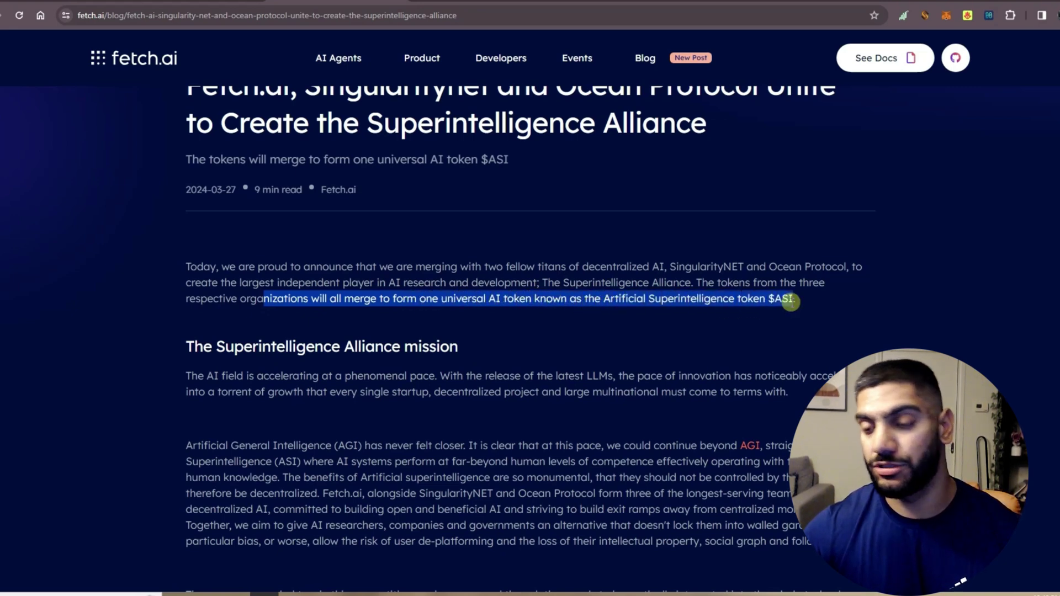
pyautogui.scroll(-2, 665, 355)
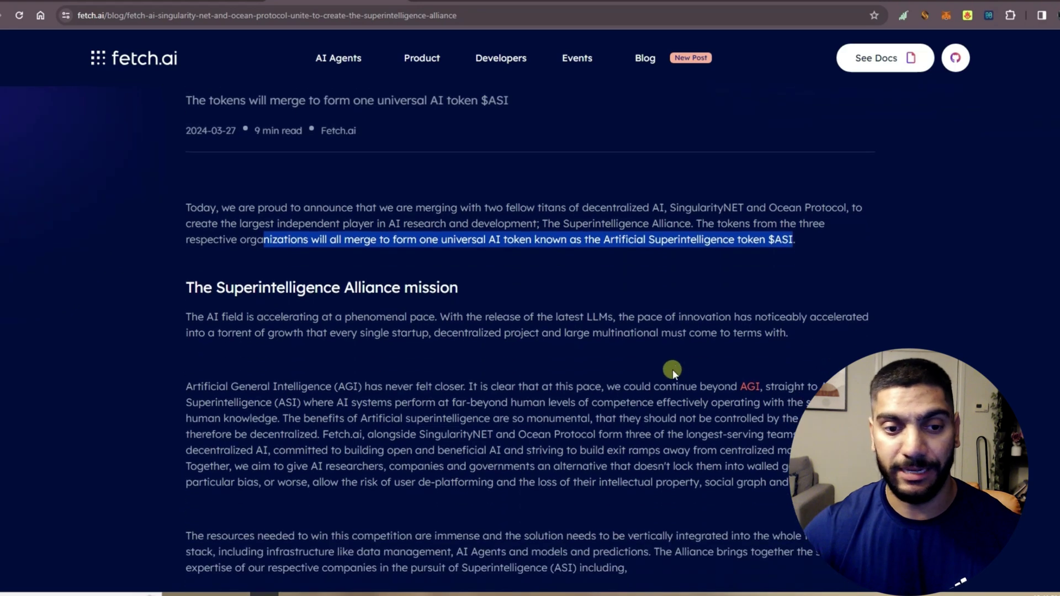
pyautogui.scroll(-1, 672, 369)
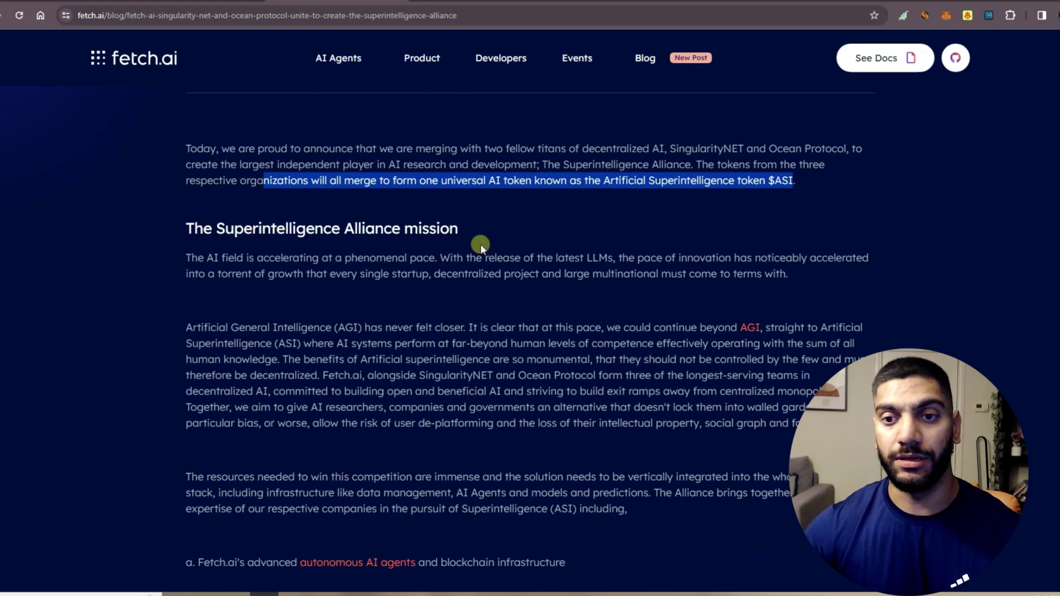
pyautogui.click(448, 198)
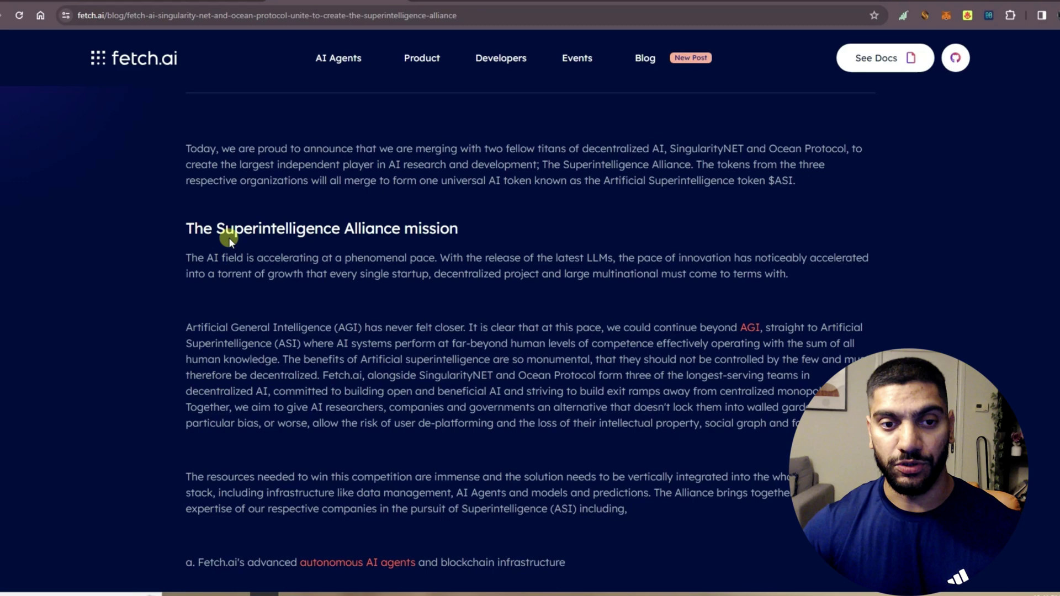
pyautogui.moveTo(180, 227); pyautogui.dragTo(382, 243)
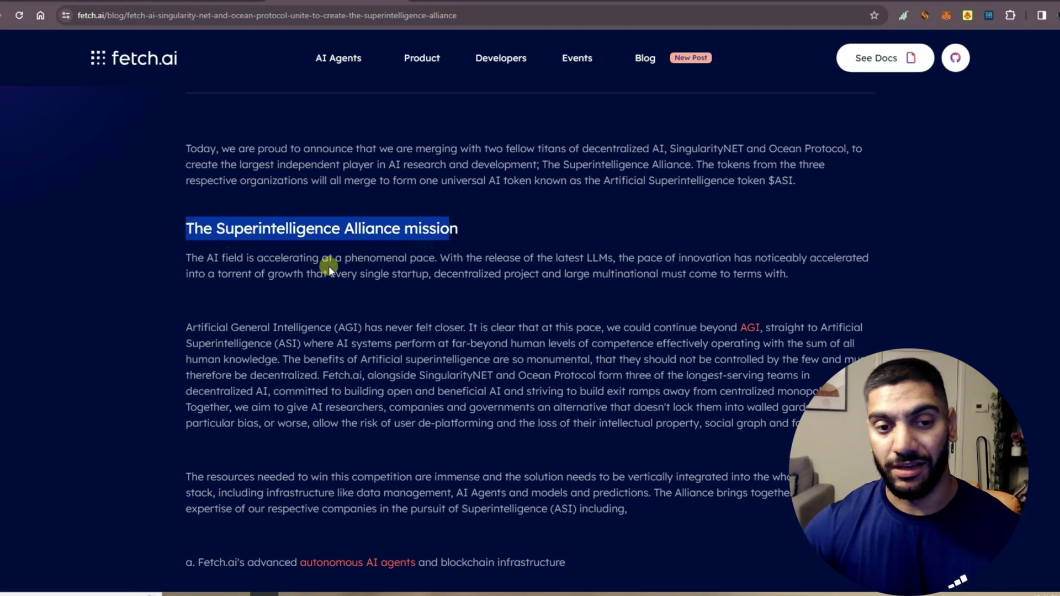
pyautogui.moveTo(236, 257); pyautogui.dragTo(493, 260)
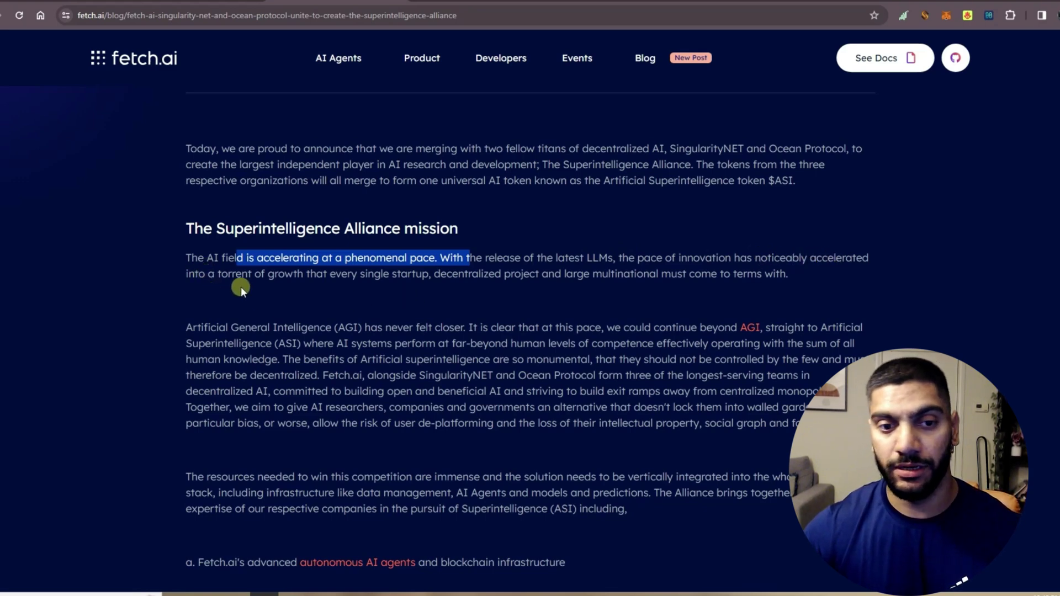
pyautogui.moveTo(199, 274); pyautogui.dragTo(549, 282)
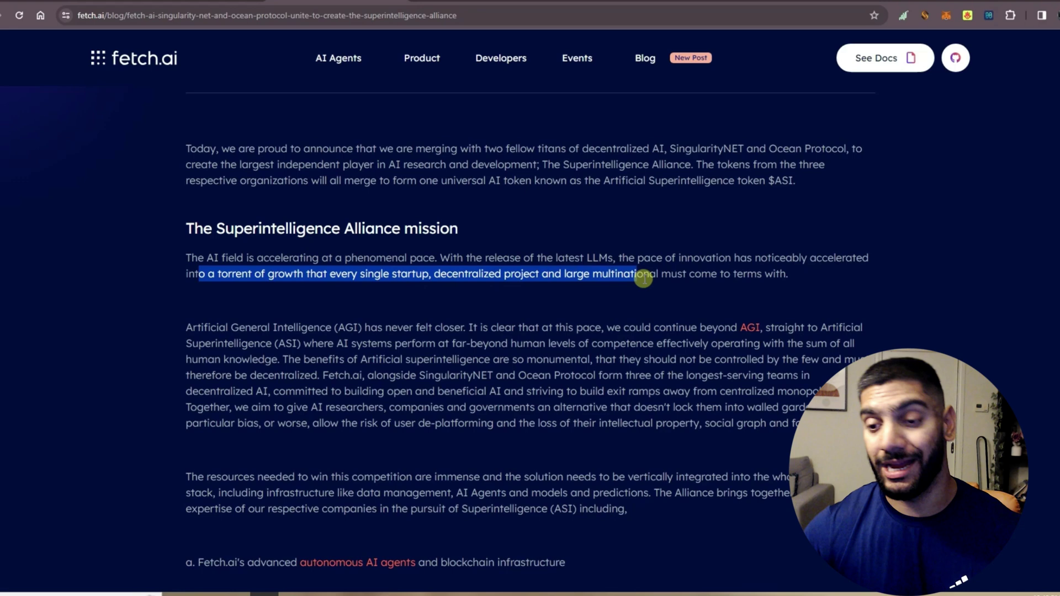
pyautogui.moveTo(549, 281); pyautogui.dragTo(773, 277)
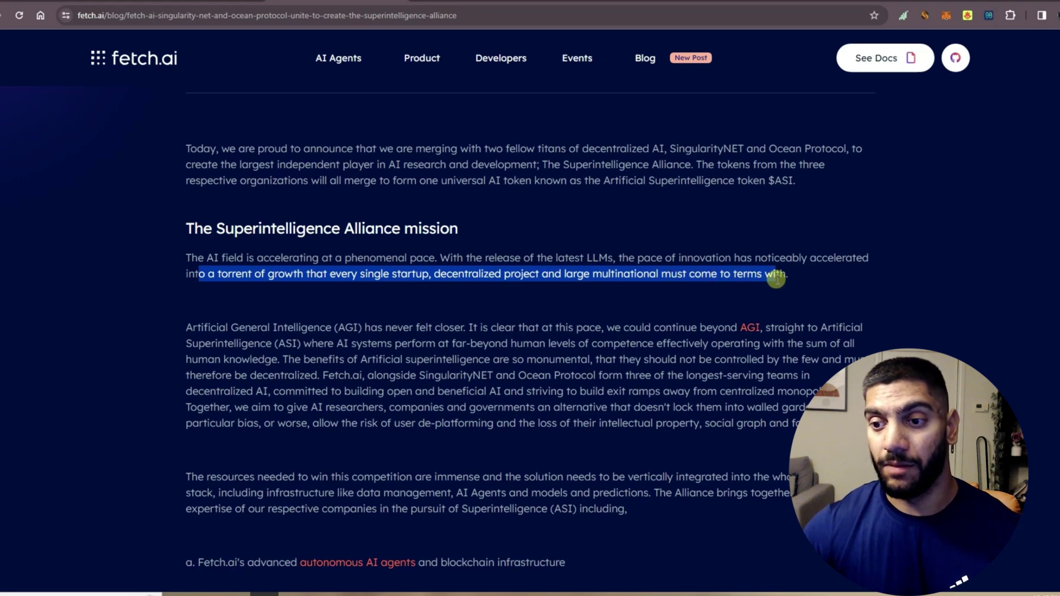
pyautogui.click(610, 297)
pyautogui.scroll(-2, 358, 231)
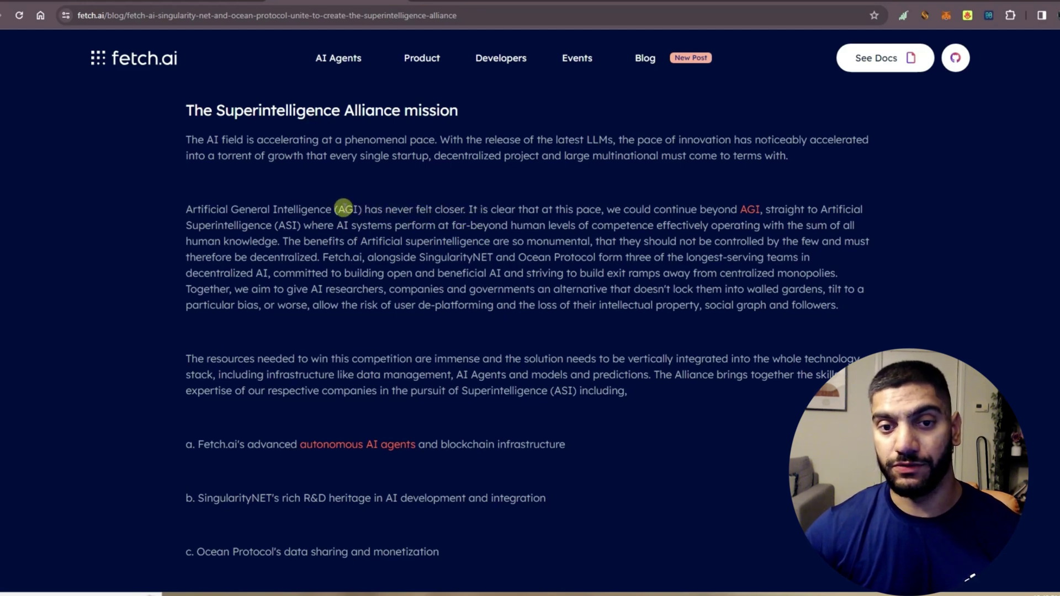
pyautogui.moveTo(334, 209); pyautogui.dragTo(364, 209)
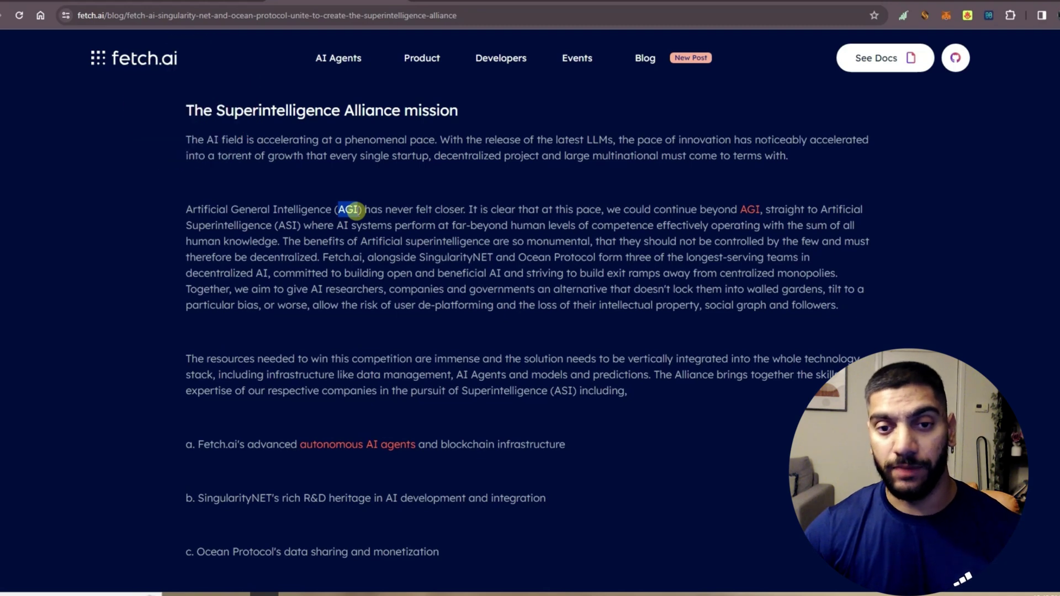
pyautogui.moveTo(228, 209); pyautogui.dragTo(407, 209)
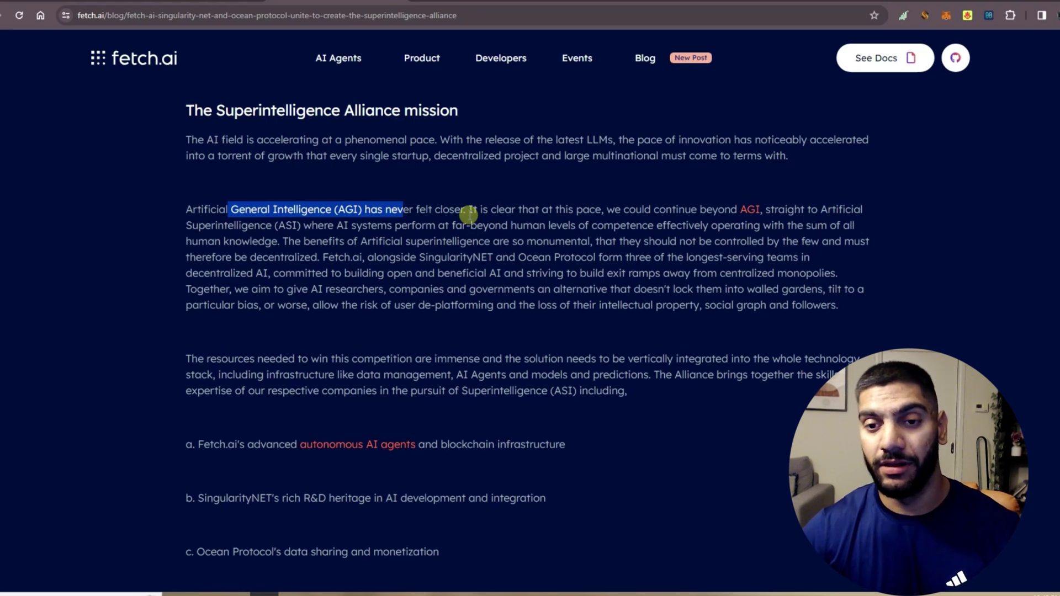
pyautogui.moveTo(469, 211); pyautogui.dragTo(852, 209)
pyautogui.click(677, 212)
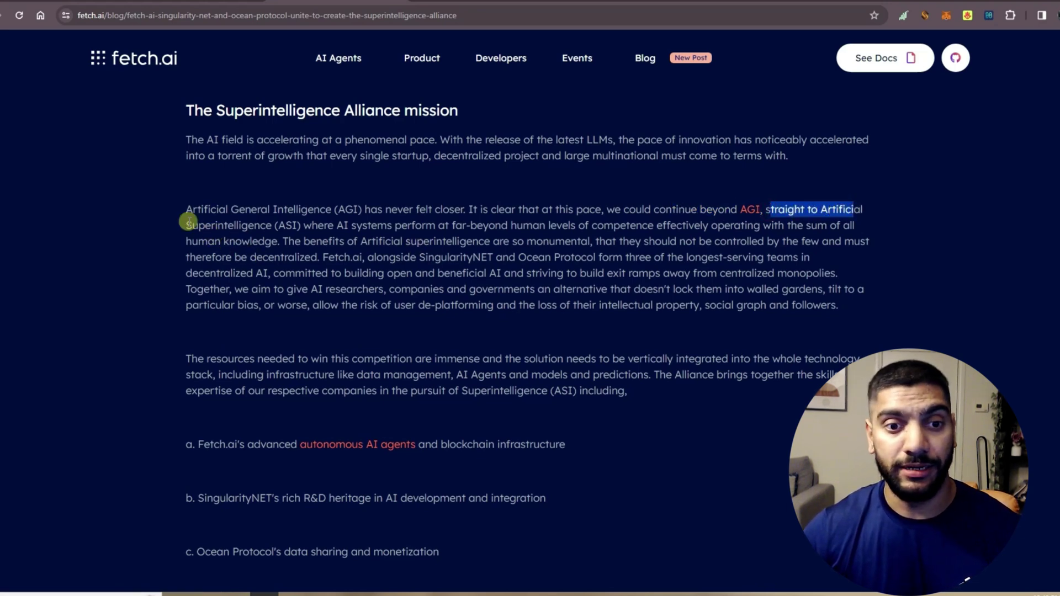
pyautogui.moveTo(186, 223); pyautogui.dragTo(301, 226)
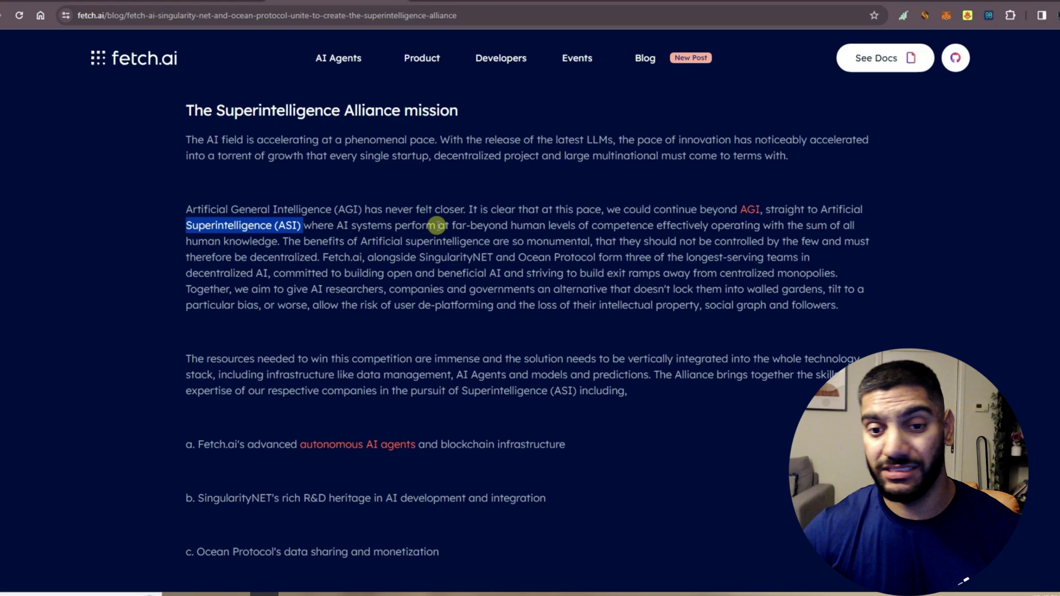
pyautogui.click(516, 233)
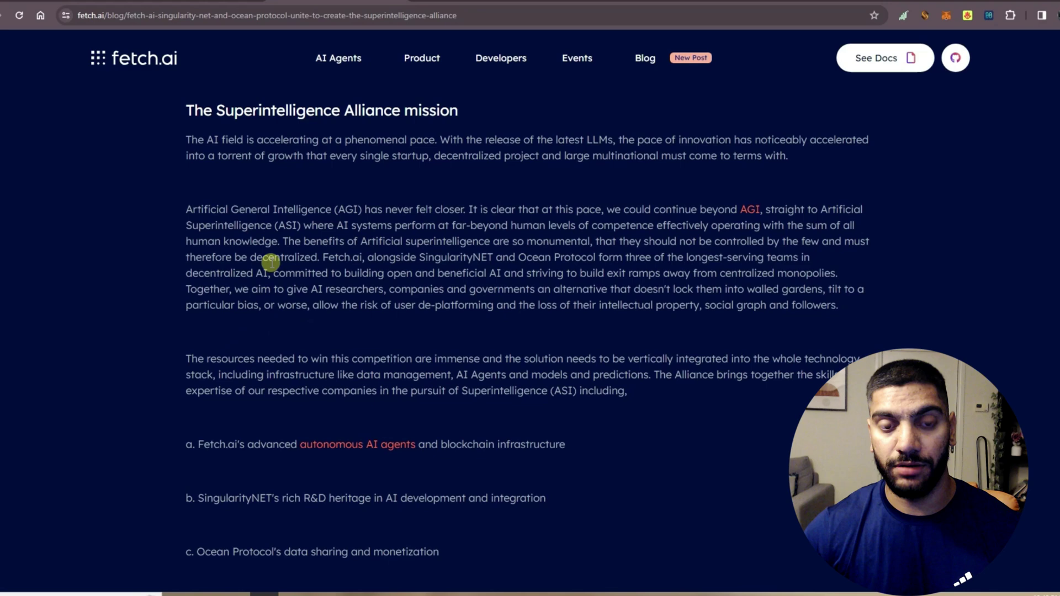
# Highlight the superintelligence benefits, longest-serving teams, and user de-platforming phrases, ending on 'bias'
pyautogui.moveTo(295, 241); pyautogui.dragTo(585, 241)
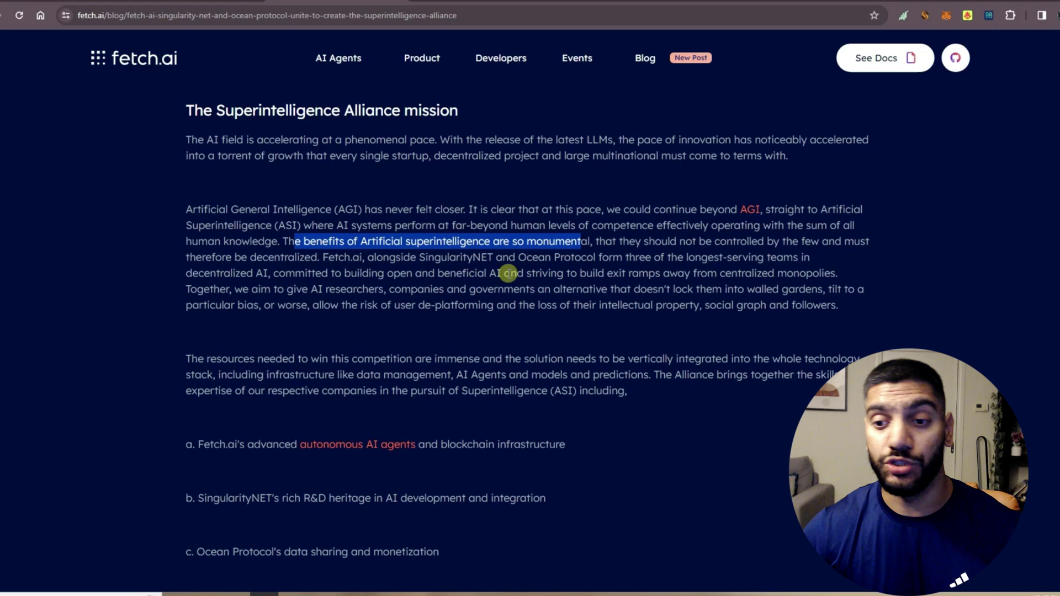
pyautogui.moveTo(685, 258); pyautogui.dragTo(798, 259)
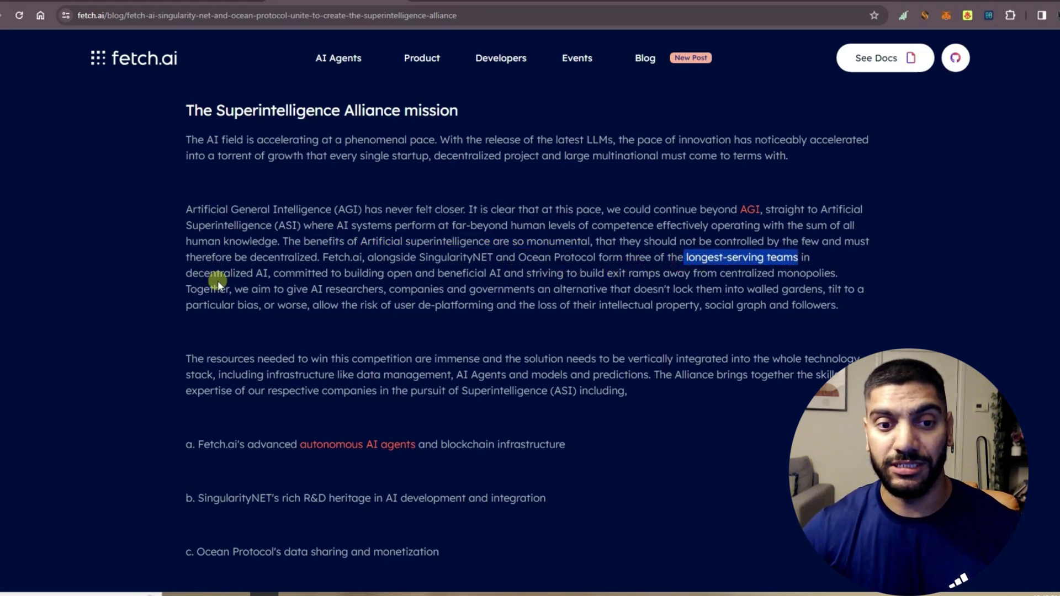
pyautogui.click(351, 279)
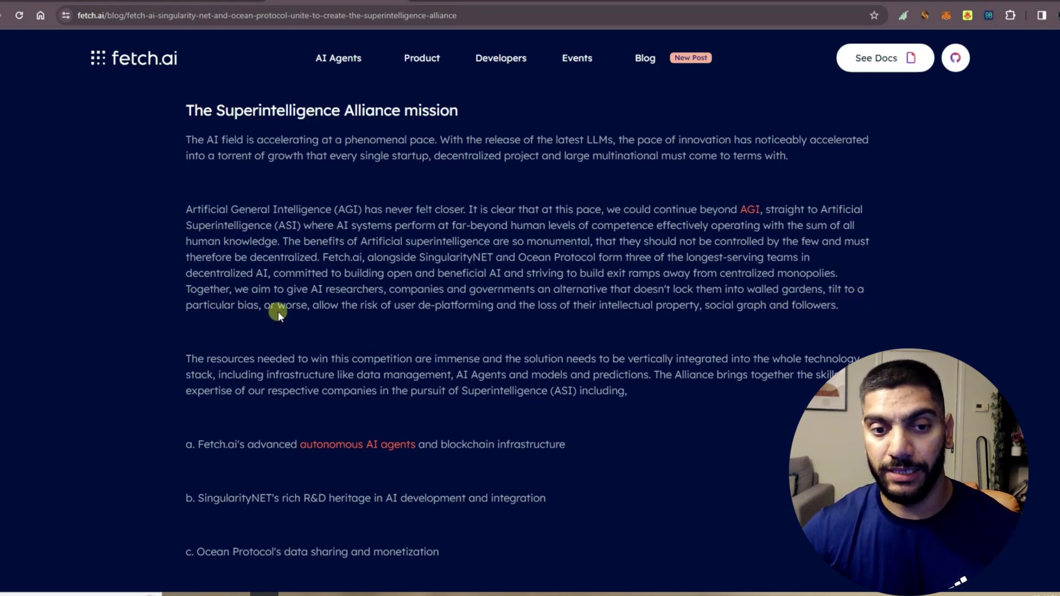
pyautogui.moveTo(323, 304); pyautogui.dragTo(701, 305)
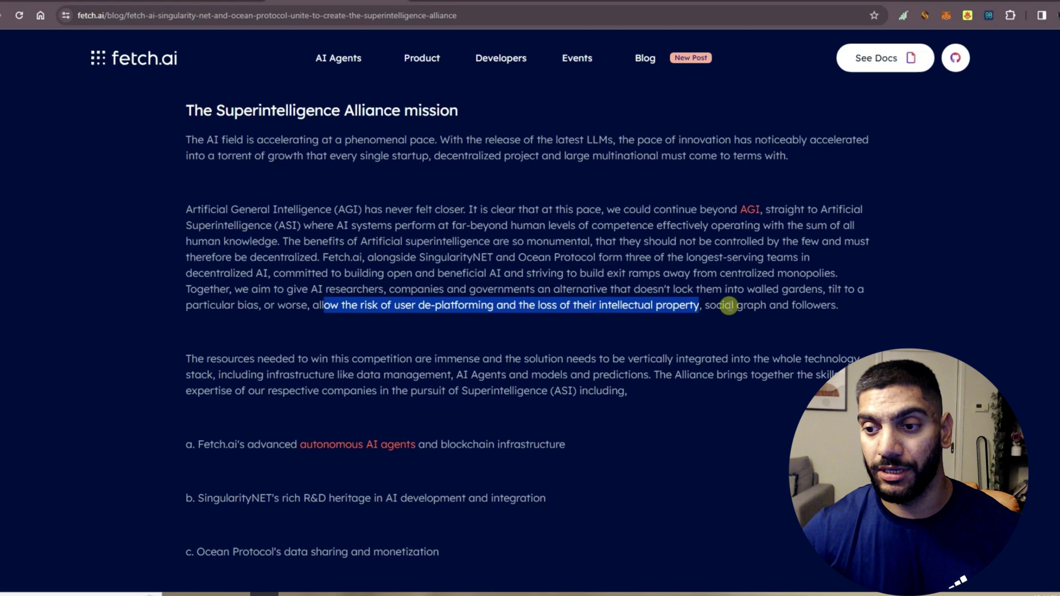
pyautogui.click(808, 306)
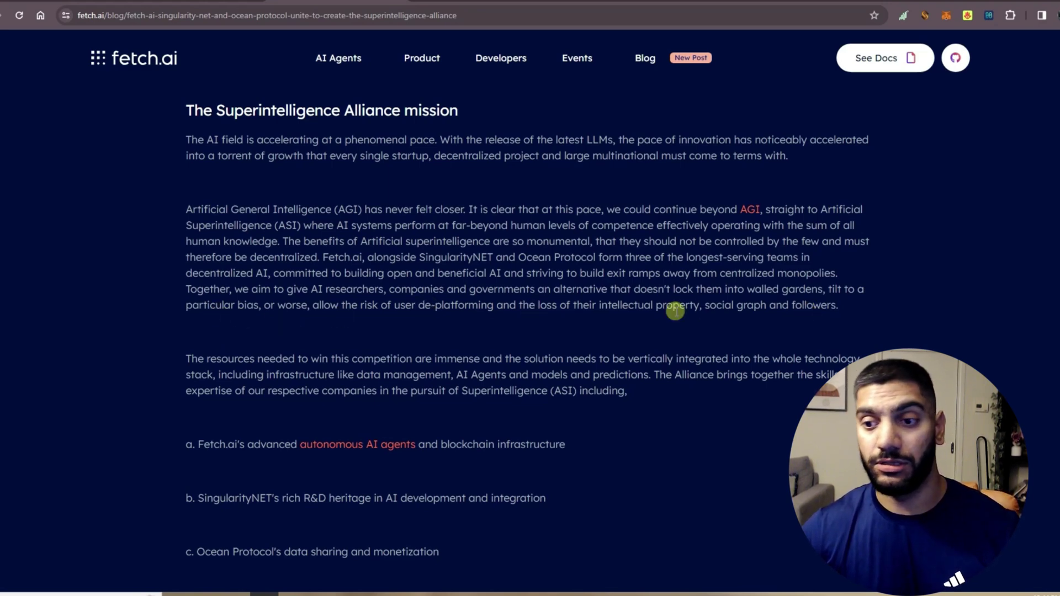
pyautogui.moveTo(232, 310); pyautogui.dragTo(261, 306)
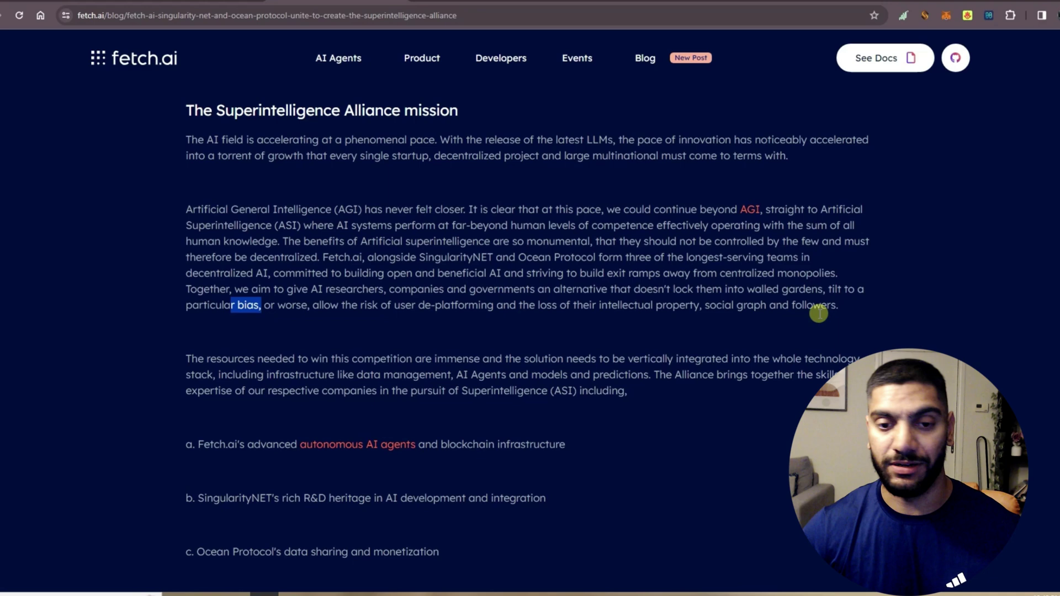
pyautogui.scroll(-1, 819, 313)
pyautogui.scroll(-1, 807, 327)
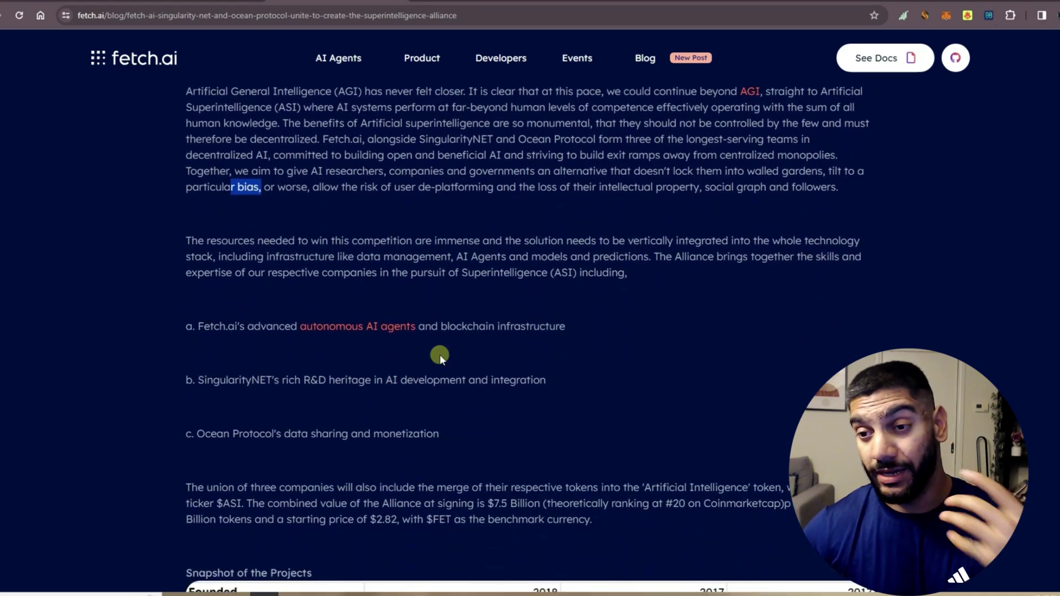
pyautogui.scroll(-1, 183, 263)
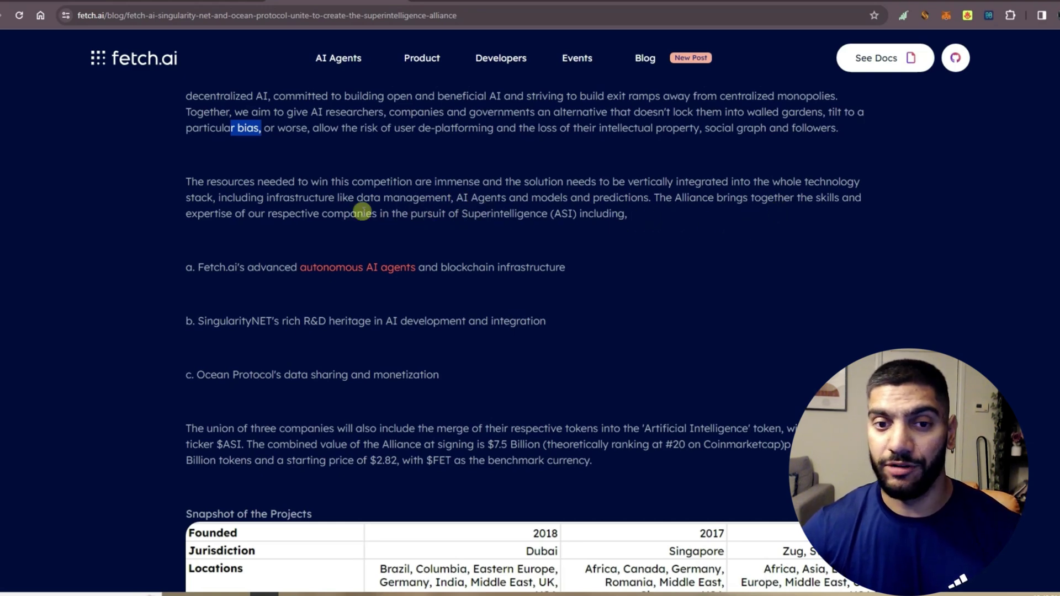
pyautogui.scroll(-2, 163, 182)
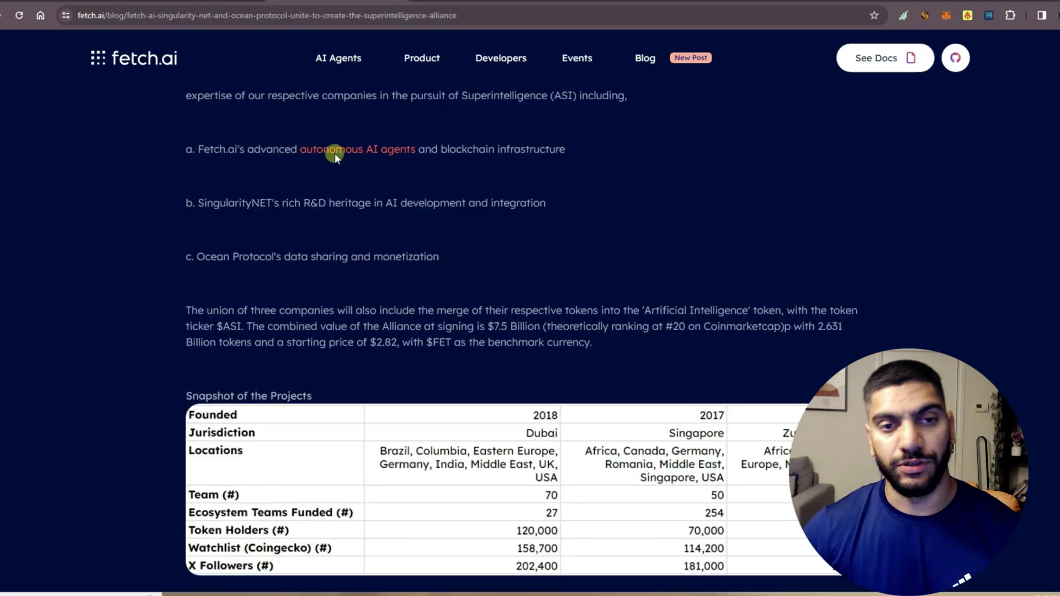
pyautogui.scroll(1, 381, 153)
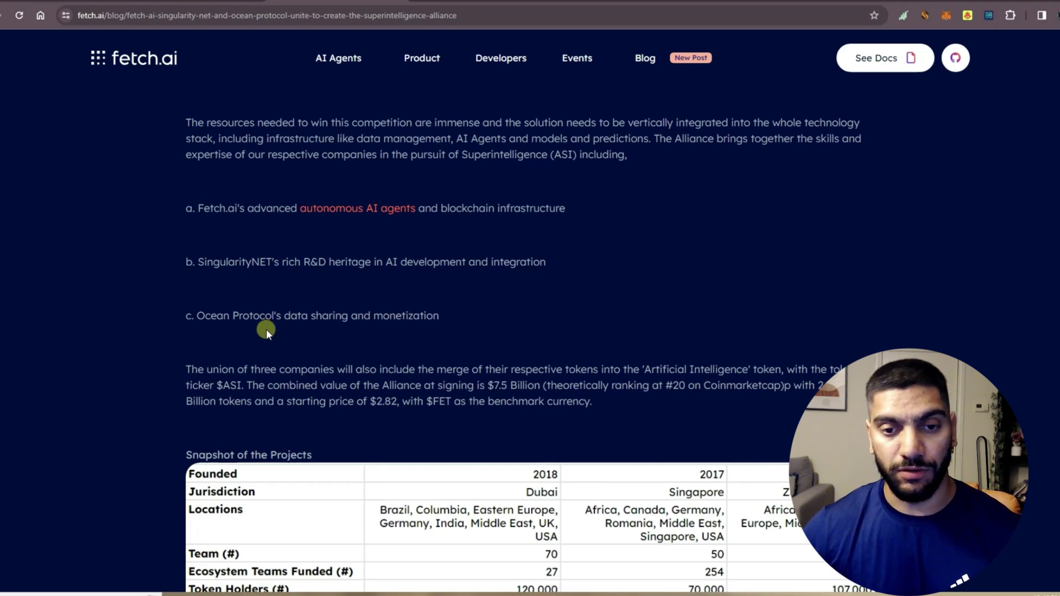
pyautogui.scroll(-1, 266, 329)
pyautogui.scroll(-1, 252, 336)
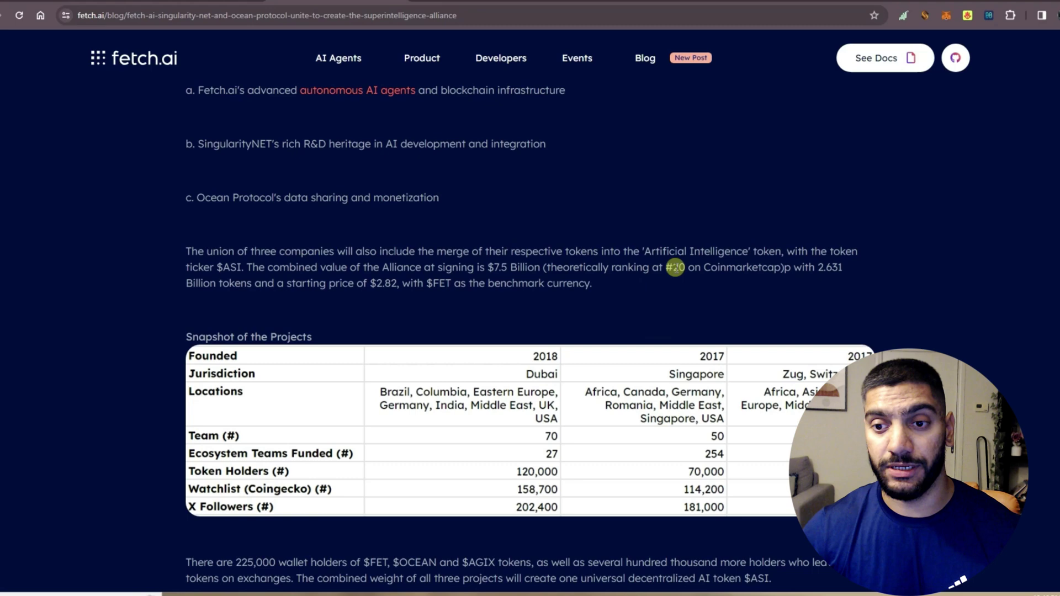
pyautogui.scroll(-1, 679, 250)
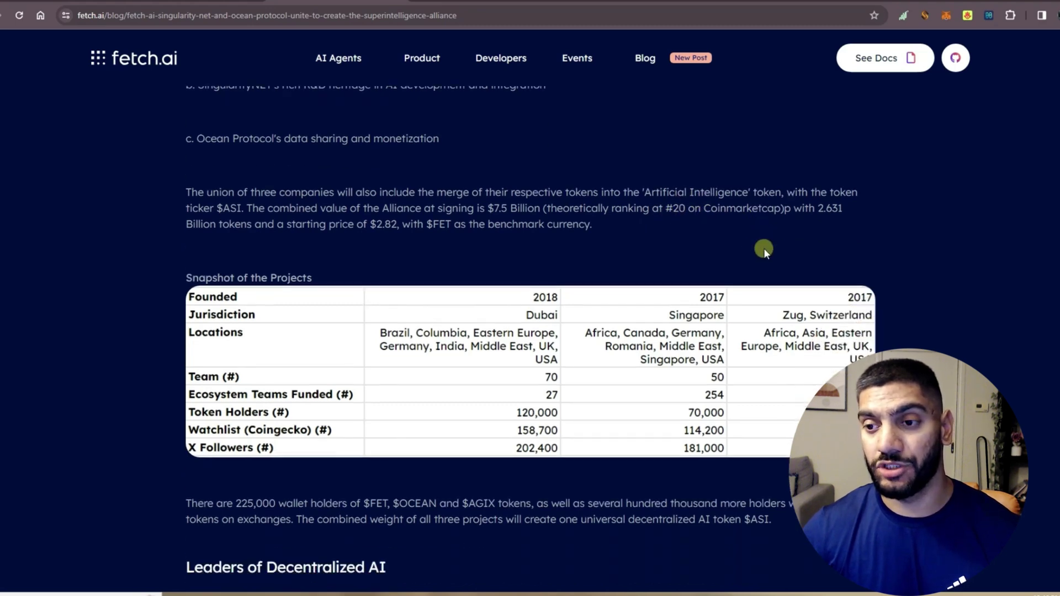
# Highlight the 'Artificial Intelligence' token phrase, then clear the selection
pyautogui.moveTo(610, 192); pyautogui.dragTo(761, 201)
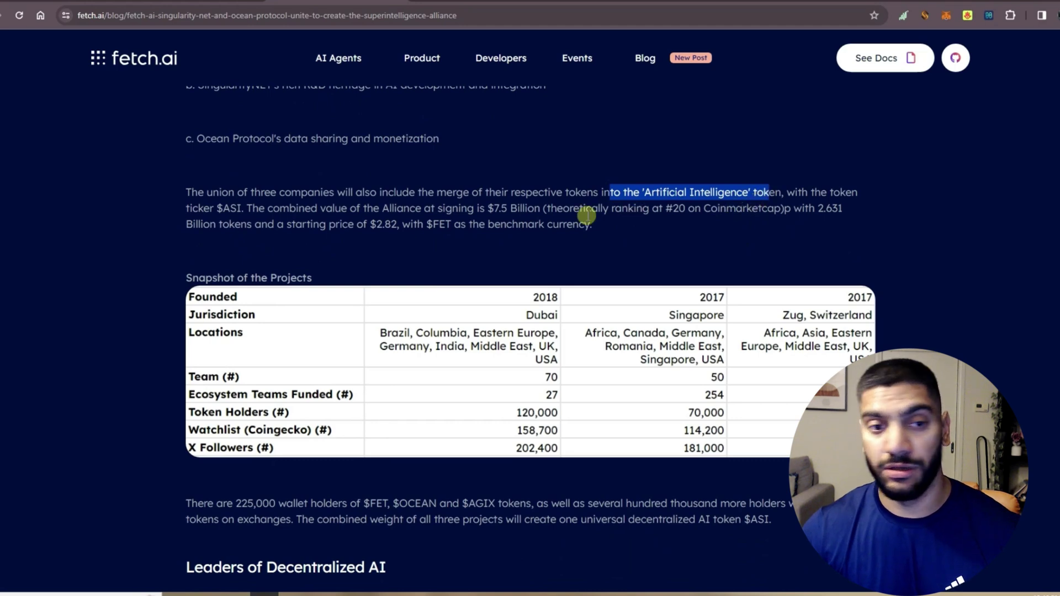
pyautogui.click(665, 234)
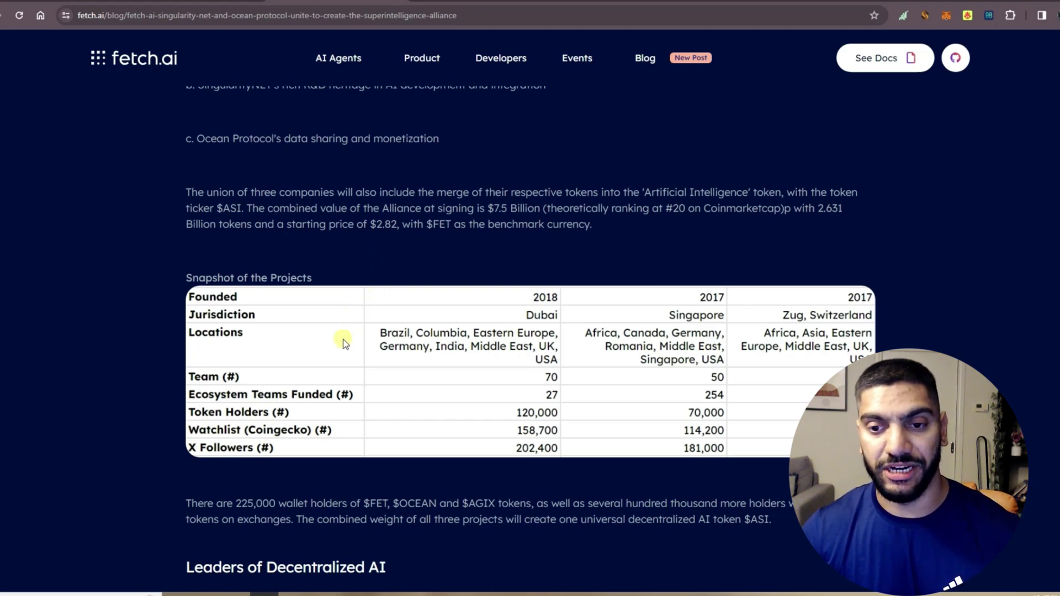
pyautogui.scroll(-1, 338, 349)
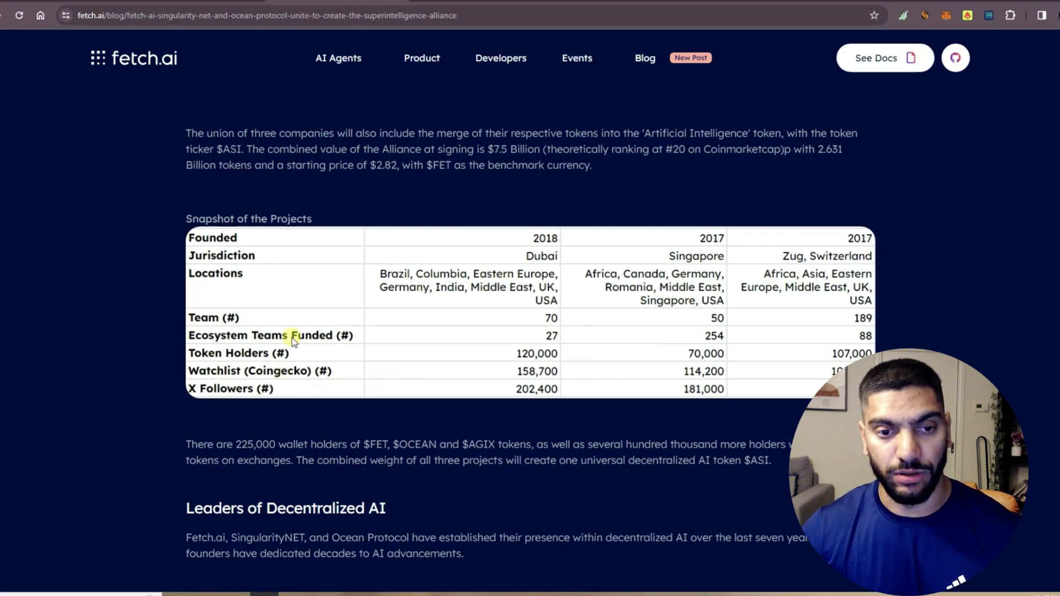
pyautogui.scroll(-1, 331, 339)
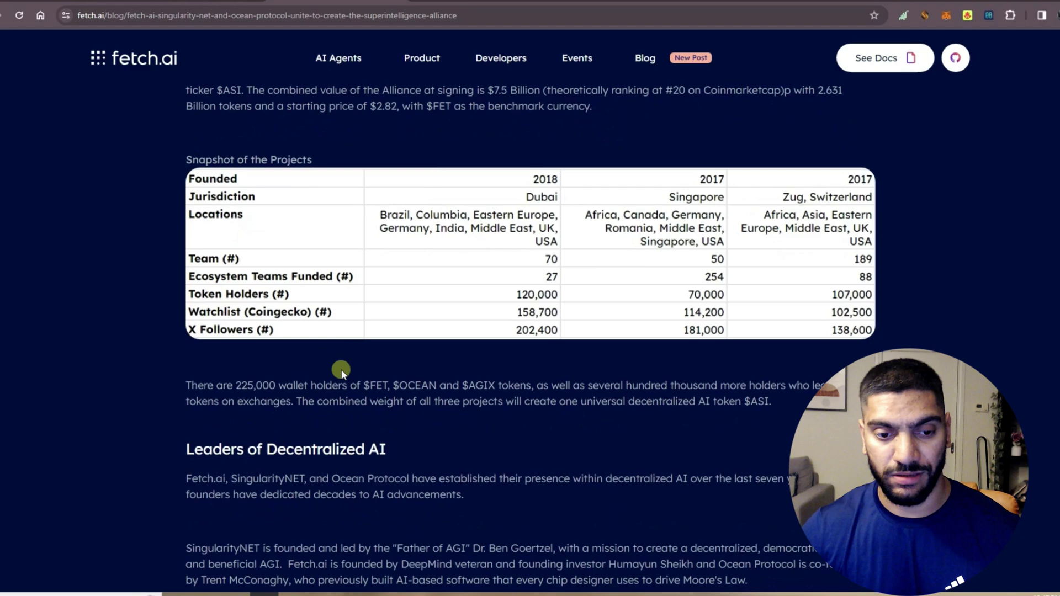
pyautogui.scroll(-1, 341, 369)
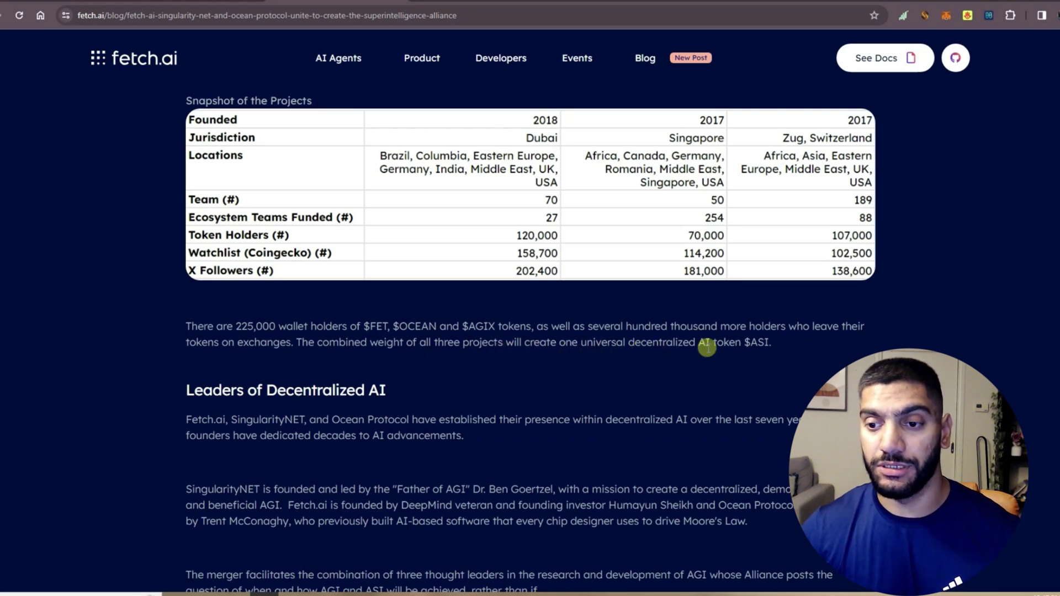
pyautogui.scroll(-3, 642, 371)
pyautogui.scroll(-1, 642, 370)
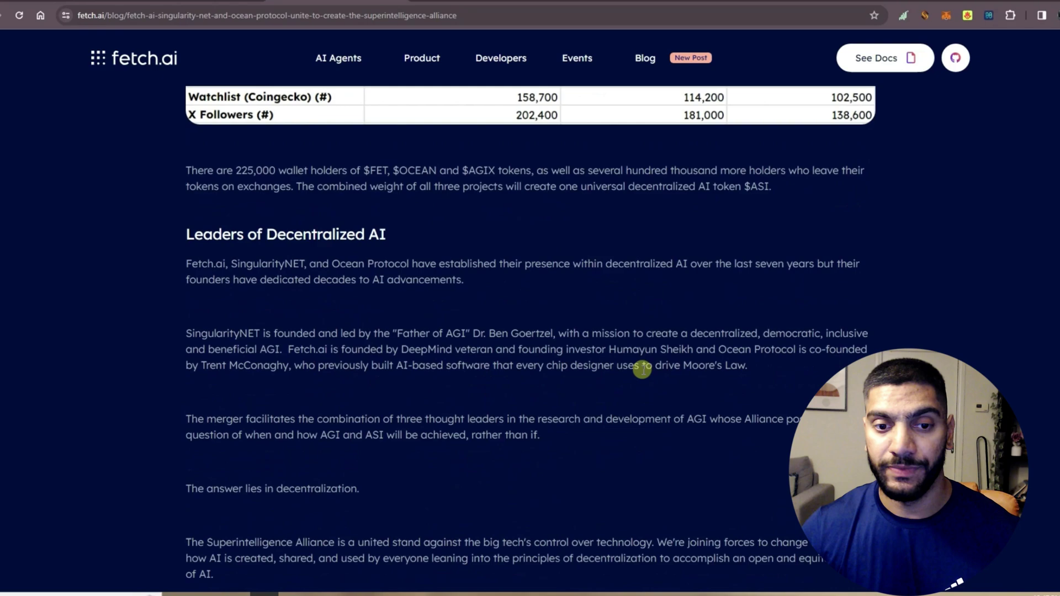
pyautogui.scroll(-1, 642, 370)
pyautogui.scroll(-3, 641, 370)
pyautogui.scroll(-4, 598, 360)
pyautogui.scroll(-1, 596, 359)
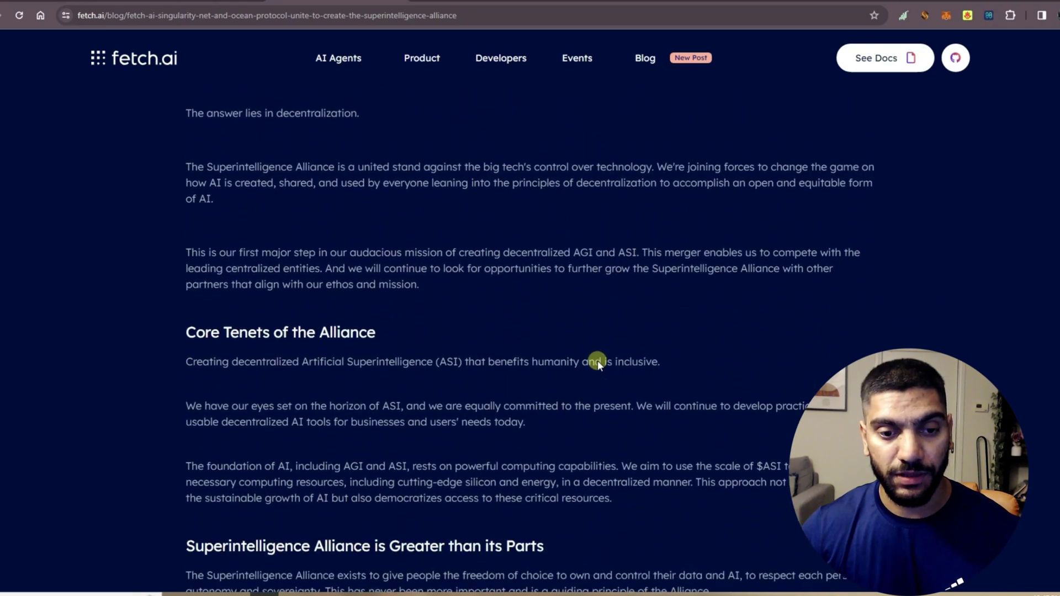
pyautogui.scroll(-3, 598, 361)
pyautogui.scroll(-3, 597, 360)
pyautogui.scroll(-4, 597, 360)
pyautogui.scroll(-5, 597, 361)
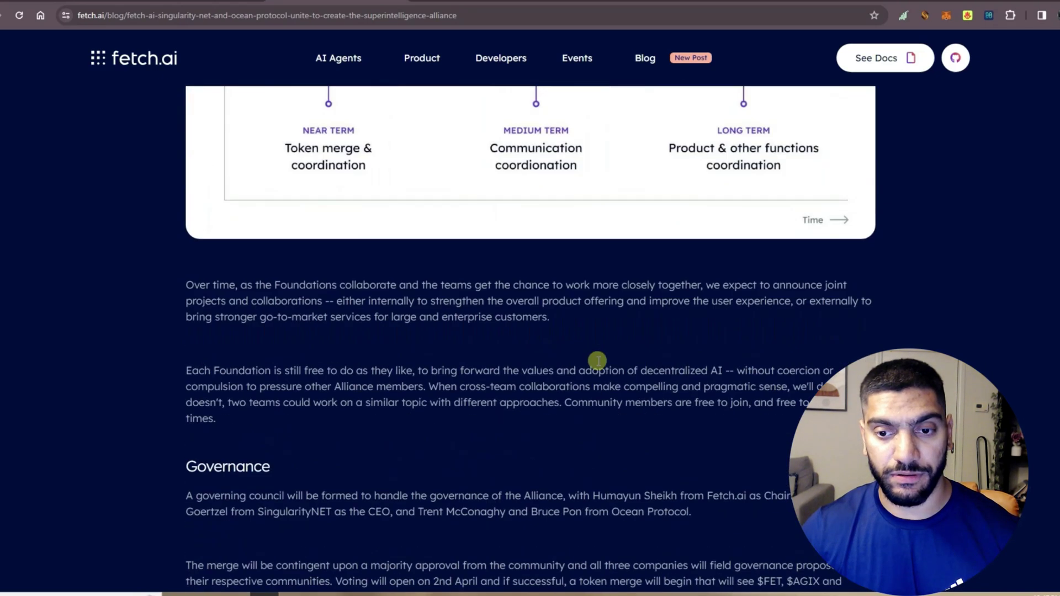
pyautogui.scroll(-3, 597, 359)
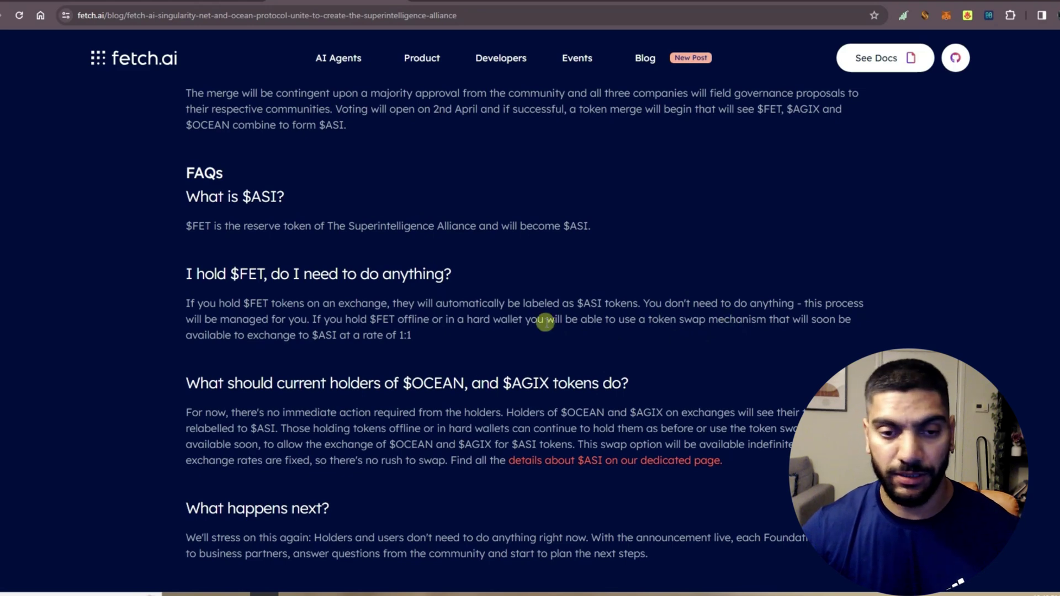
# Highlight the offline $FET, swap mechanism and no-action phrases, then switch to the $ASI details tab
pyautogui.moveTo(368, 319); pyautogui.dragTo(467, 319)
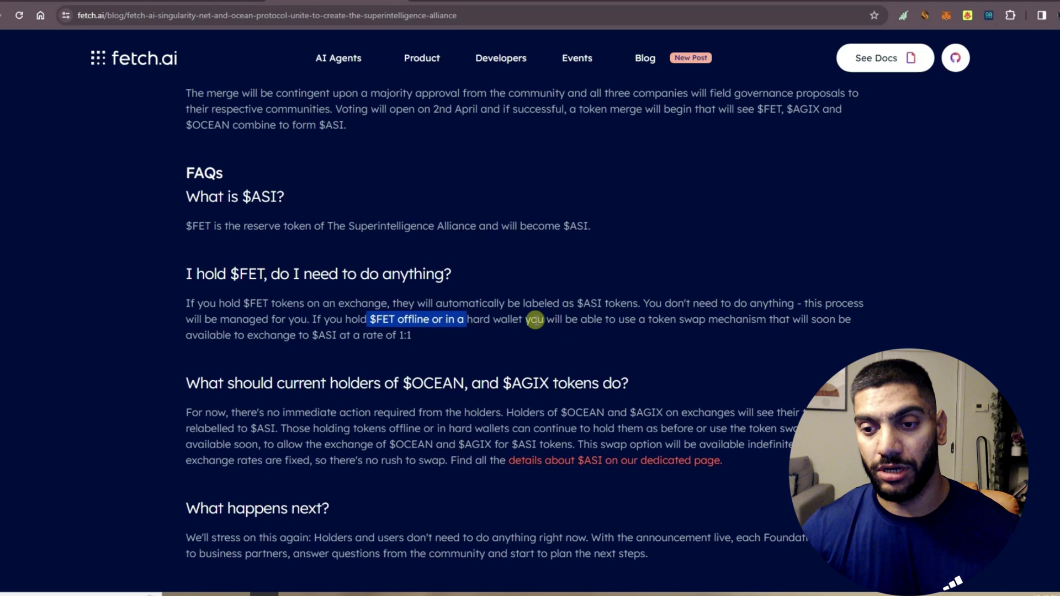
pyautogui.moveTo(591, 321); pyautogui.dragTo(736, 328)
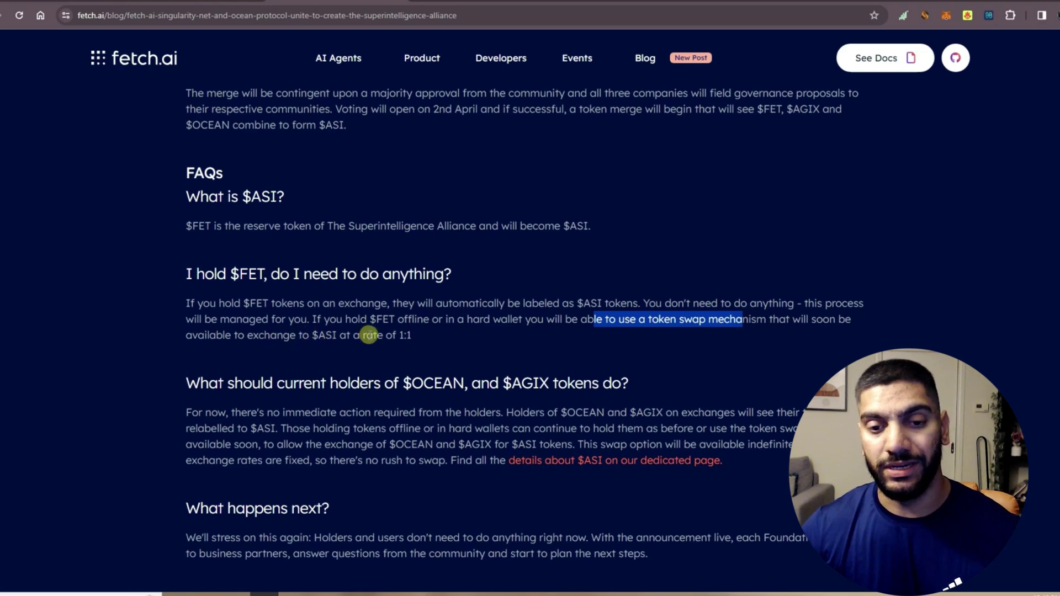
pyautogui.scroll(-3, 434, 341)
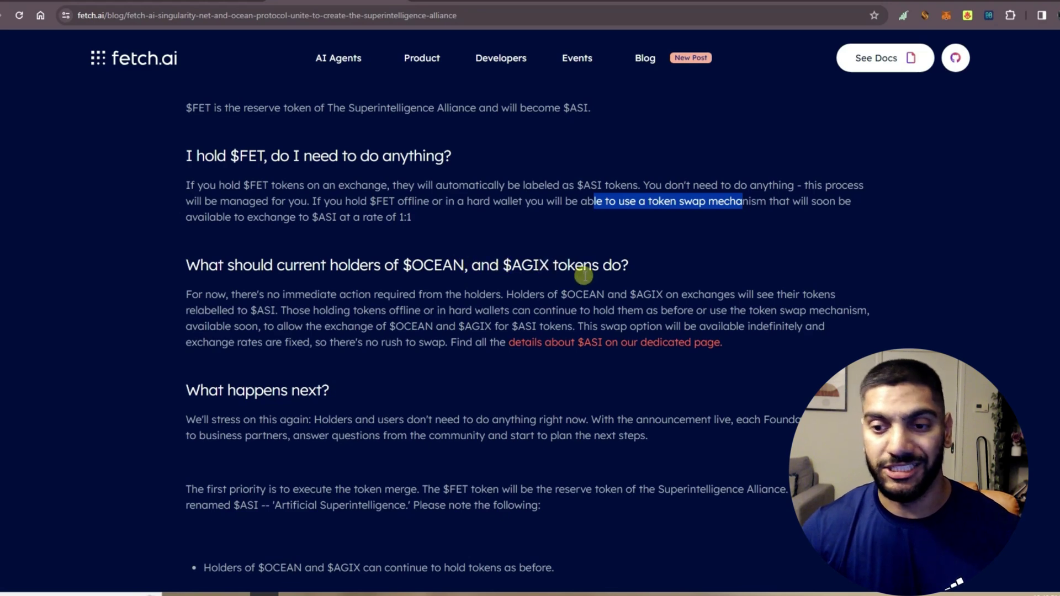
pyautogui.rightClick(591, 350)
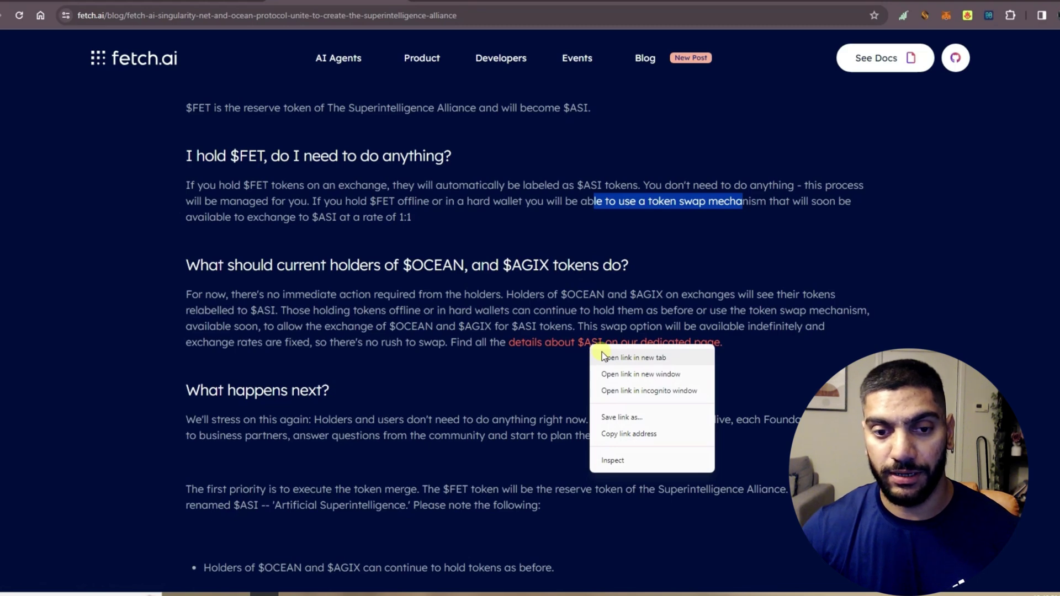
pyautogui.click(456, 190)
pyautogui.moveTo(331, 295); pyautogui.dragTo(433, 292)
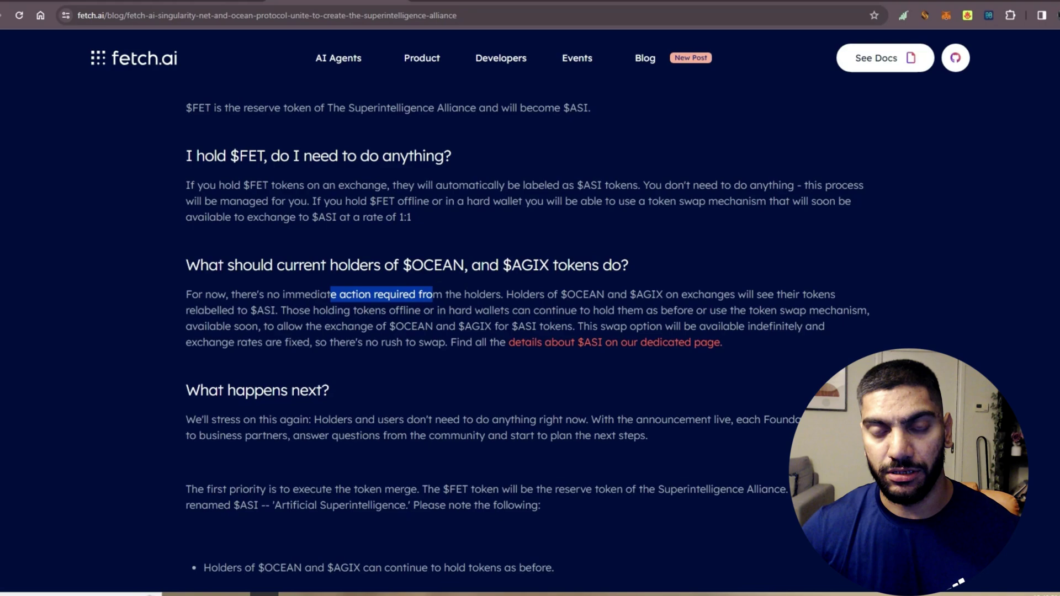
pyautogui.hotkey('ctrl', 'Tab')
# Bring the Token Merge $ASI article forward to read its ASI/AGIX and ASI/OCEAN ratio table
pyautogui.click(235, 465)
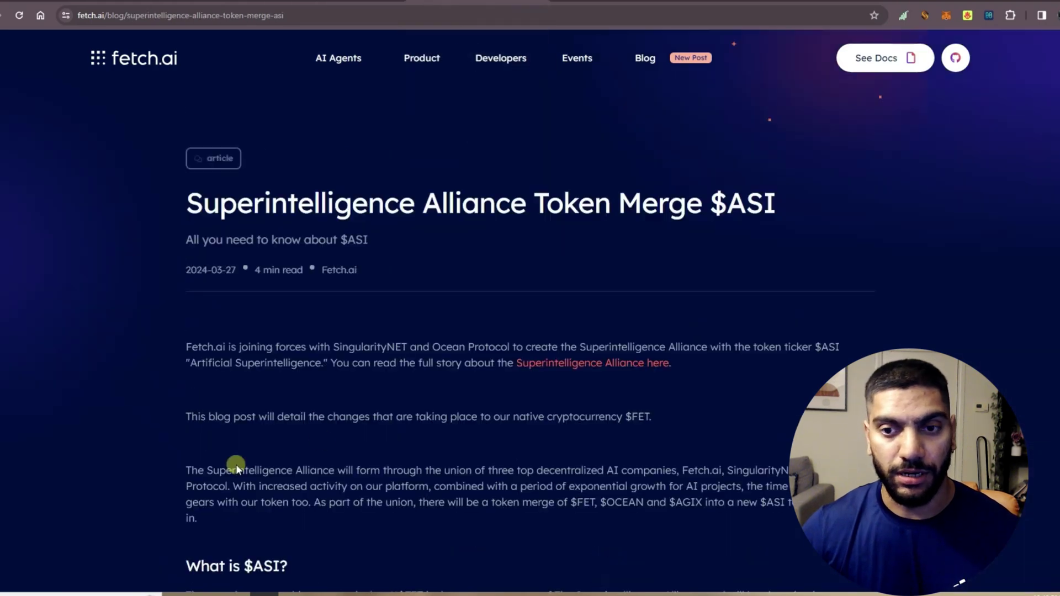
pyautogui.scroll(-3, 190, 473)
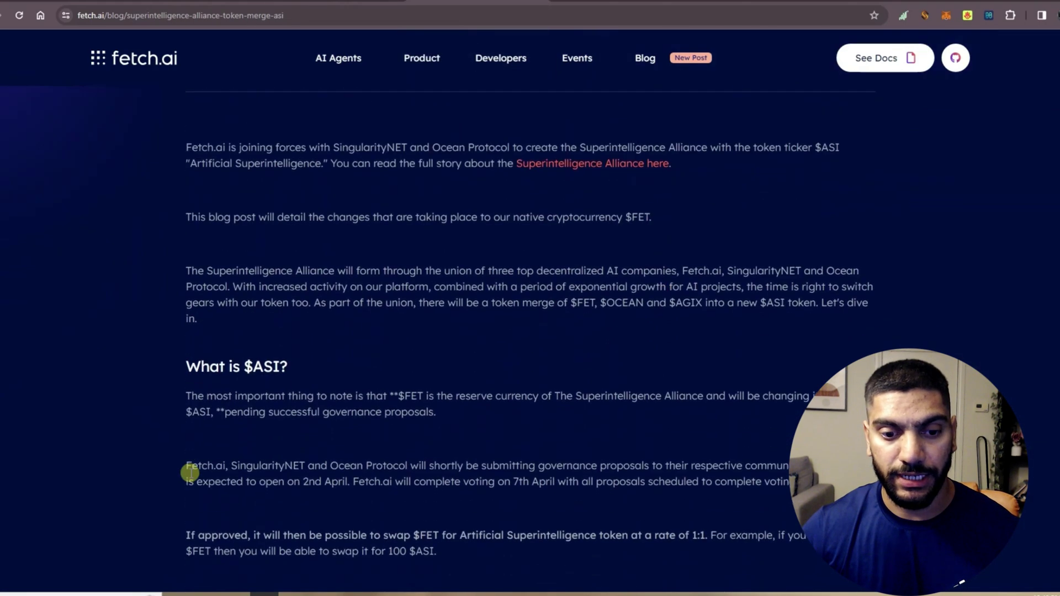
pyautogui.scroll(-3, 191, 473)
pyautogui.scroll(-3, 190, 472)
pyautogui.scroll(-5, 203, 473)
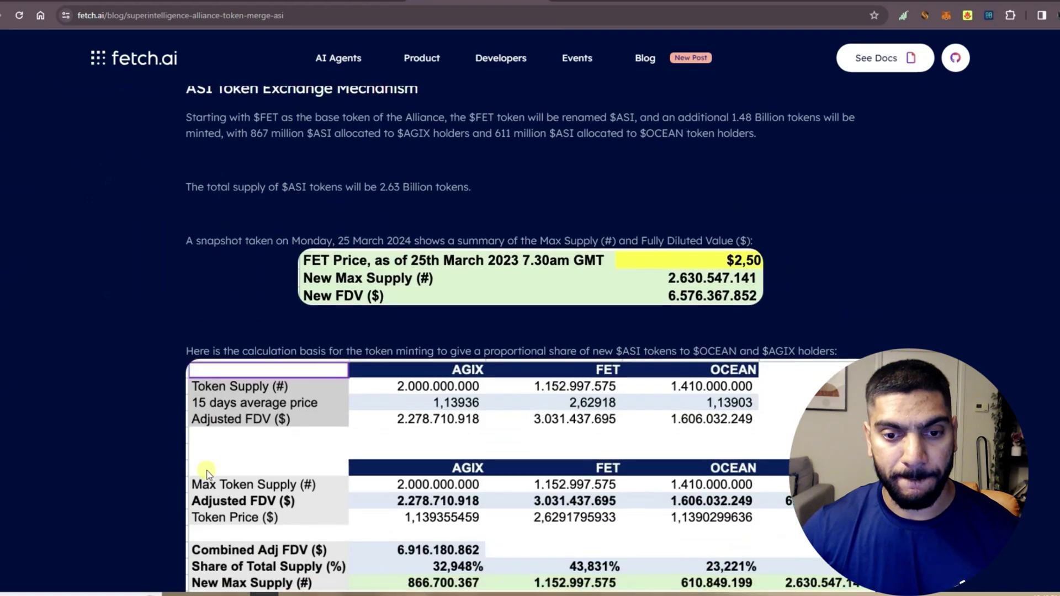
pyautogui.scroll(-1, 207, 473)
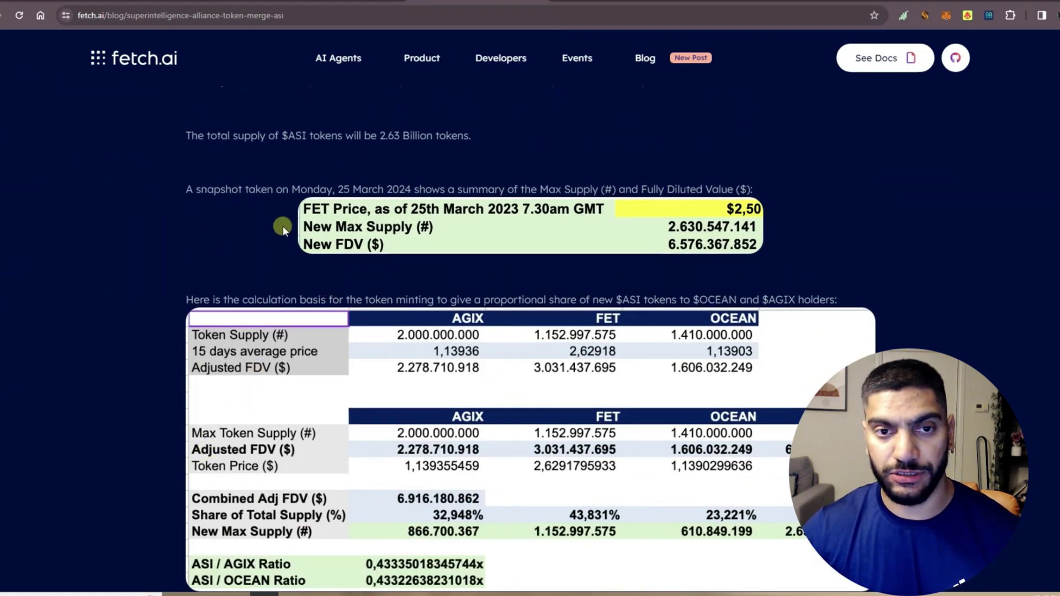
pyautogui.scroll(1, 245, 147)
pyautogui.moveTo(267, 195); pyautogui.dragTo(407, 203)
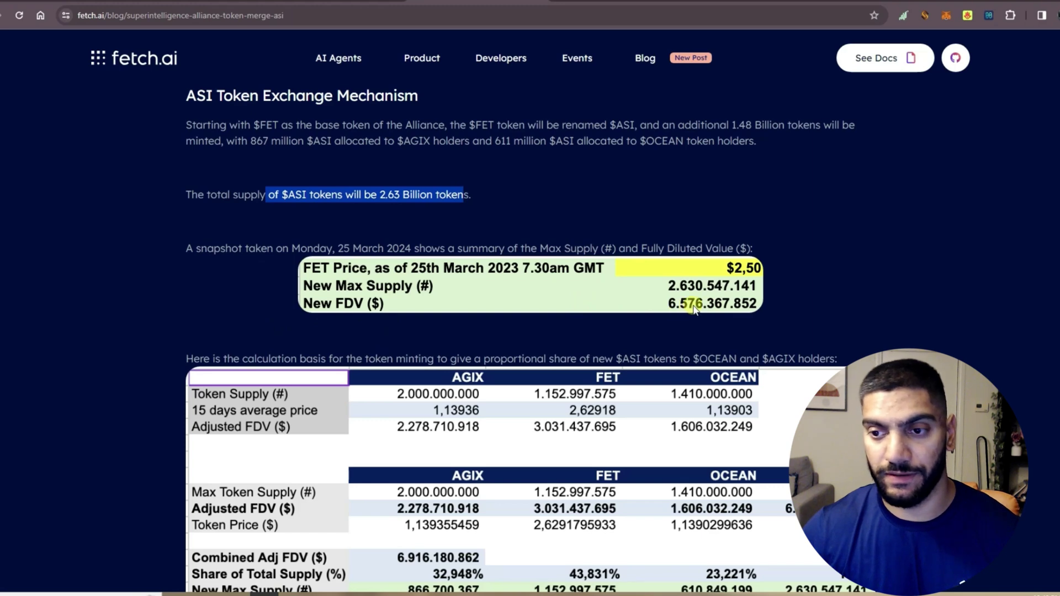
pyautogui.scroll(-2, 635, 313)
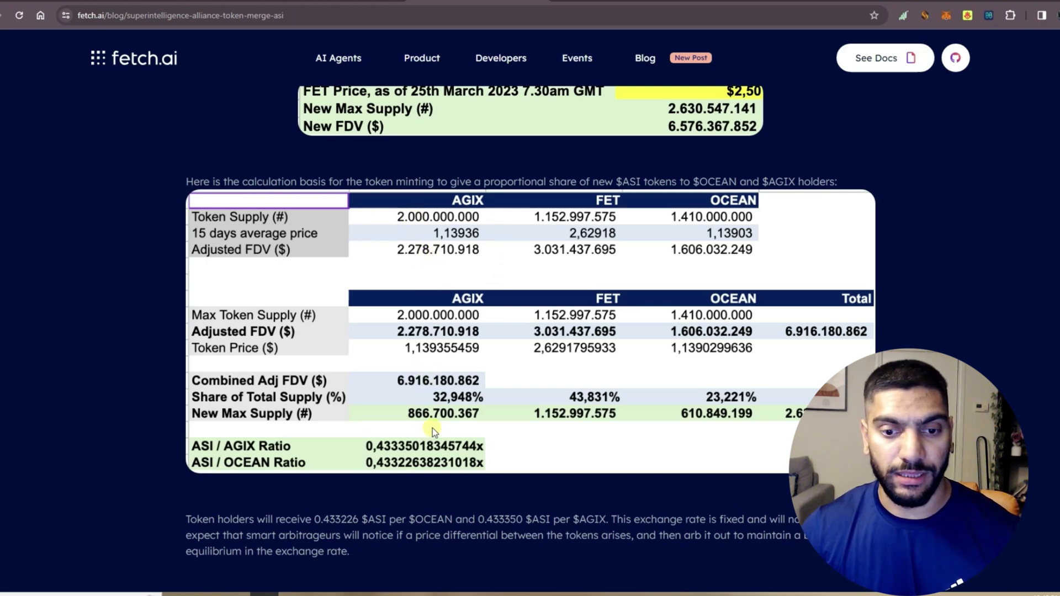
pyautogui.scroll(-1, 432, 428)
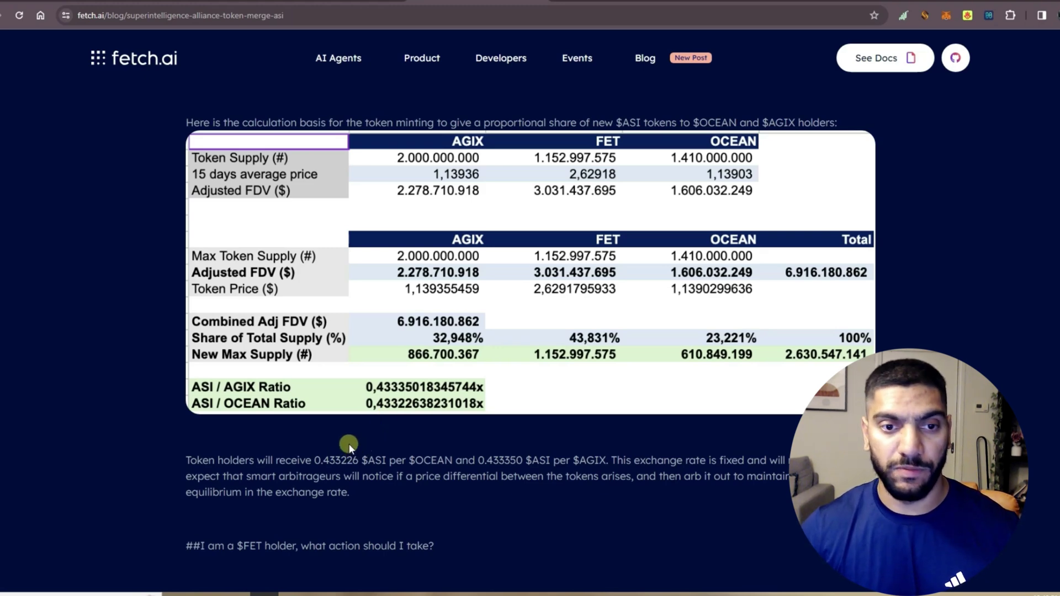
pyautogui.scroll(-1, 346, 444)
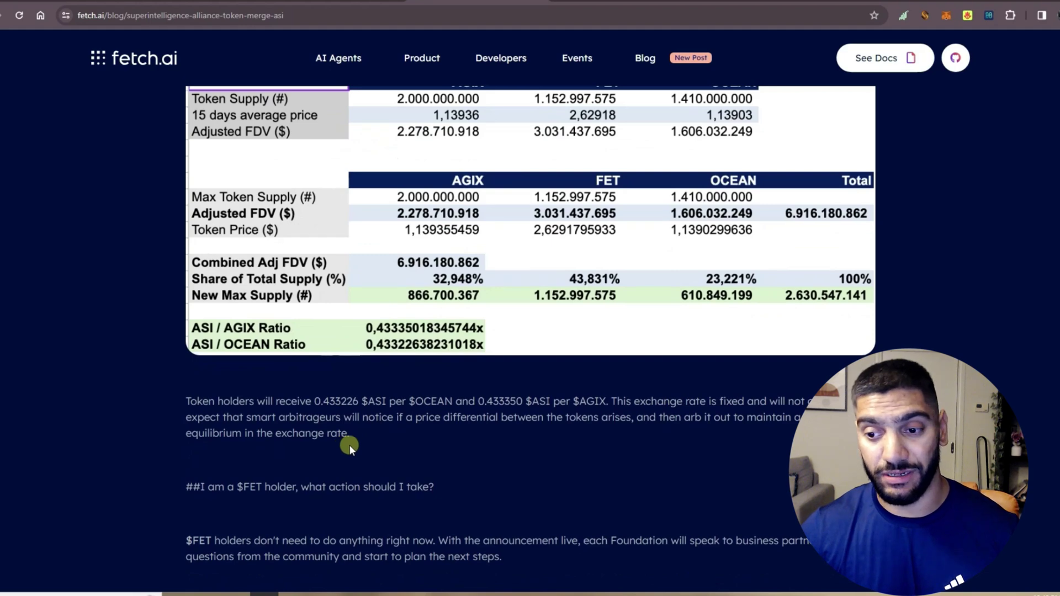
# Highlight the $ASI amount holders receive, the fixed exchange rate, and the arbitrageurs sentence
pyautogui.moveTo(245, 401); pyautogui.dragTo(354, 401)
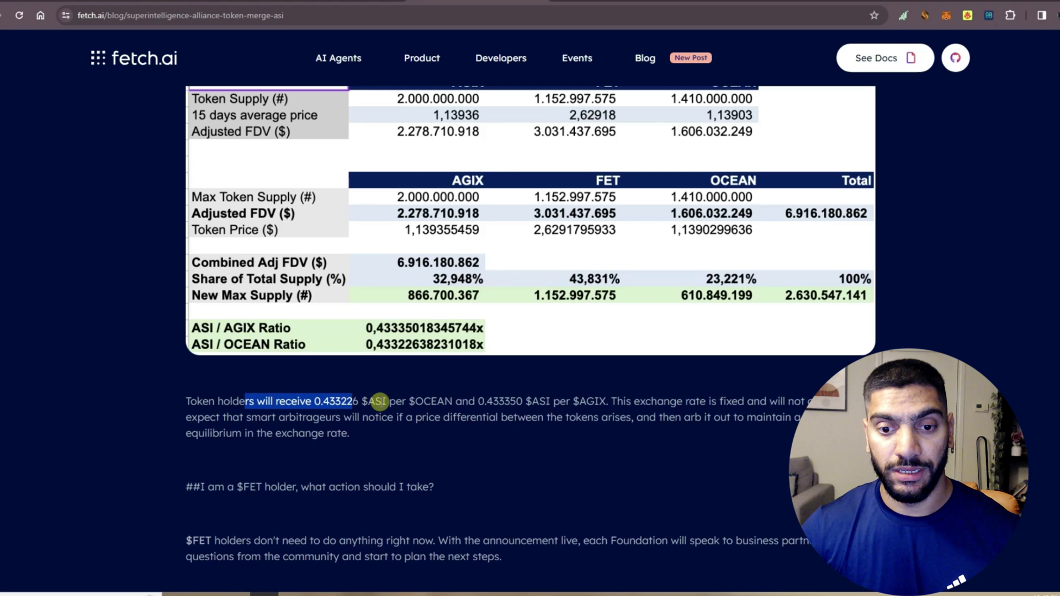
pyautogui.doubleClick(410, 401)
pyautogui.click(497, 404)
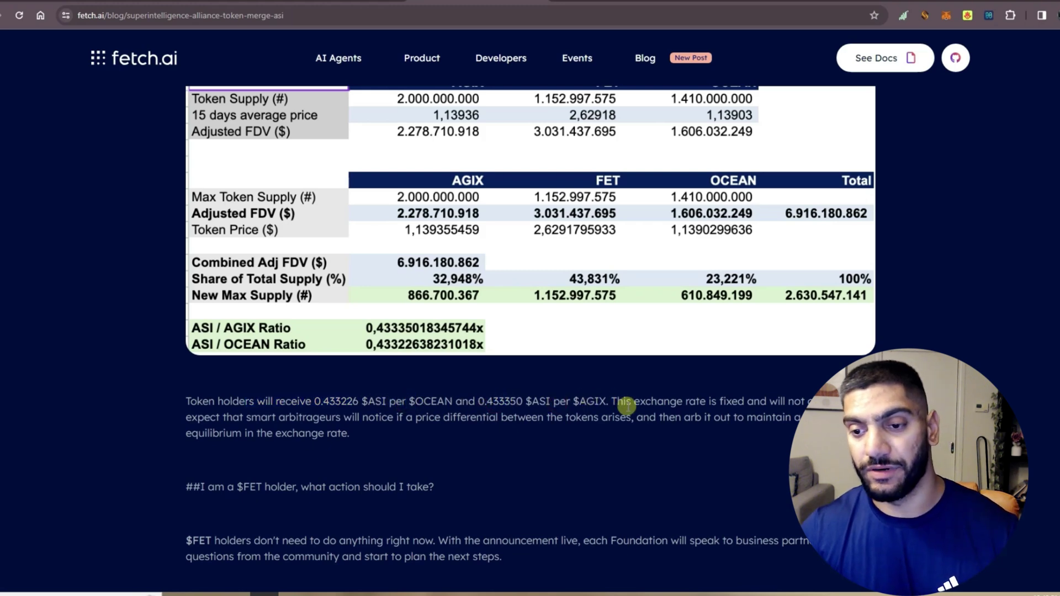
pyautogui.moveTo(633, 401); pyautogui.dragTo(677, 401)
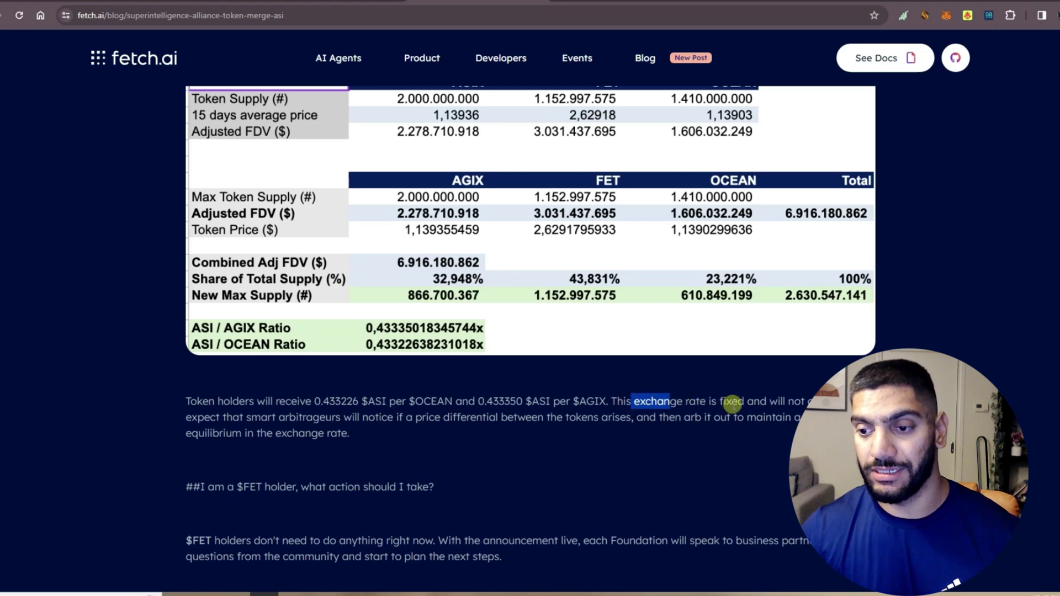
pyautogui.moveTo(220, 422); pyautogui.dragTo(289, 418)
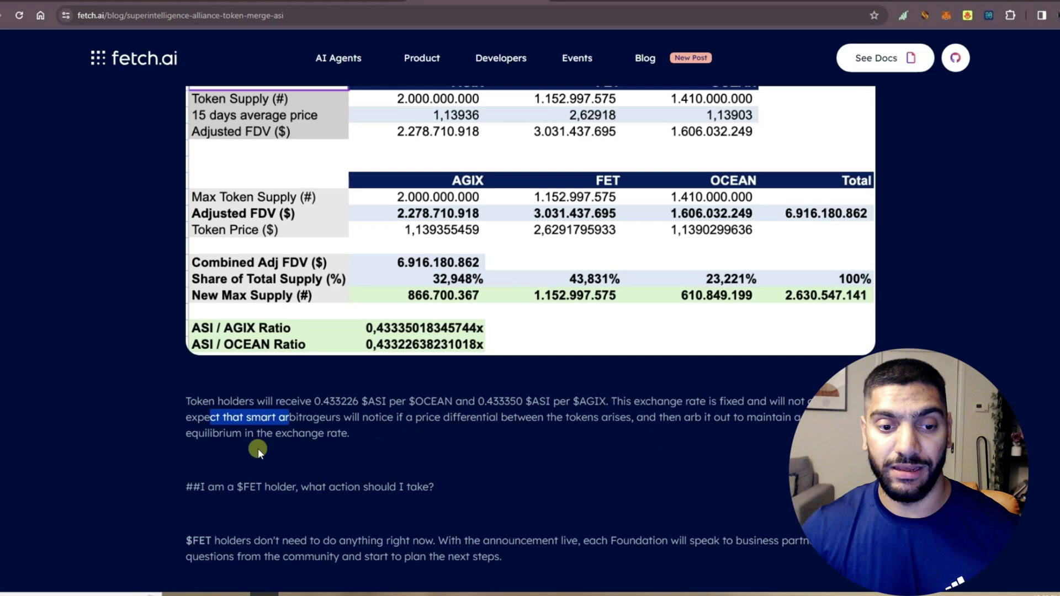
pyautogui.scroll(-1, 249, 447)
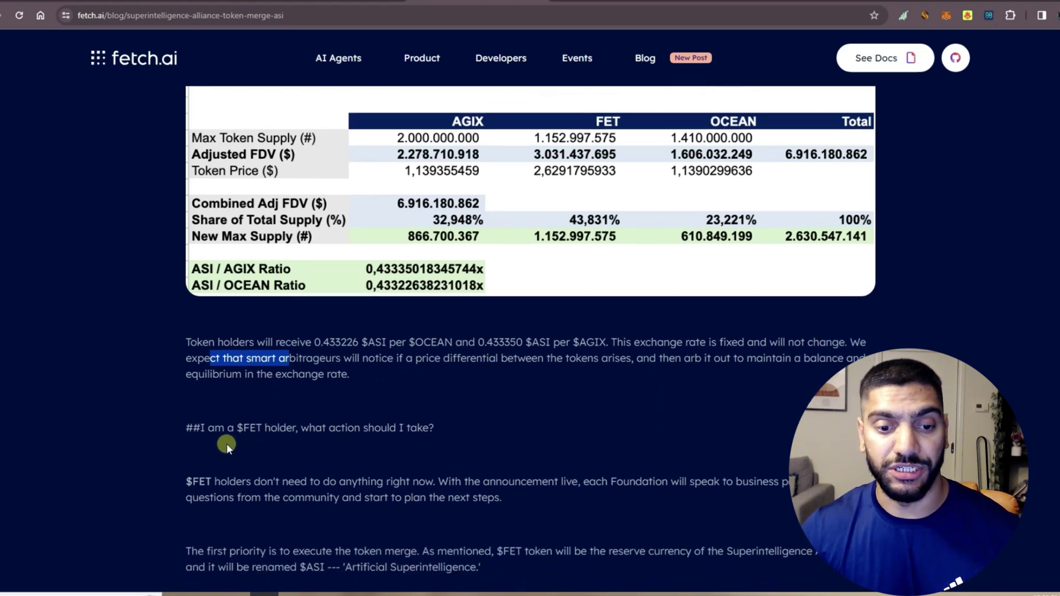
pyautogui.scroll(-1, 223, 438)
pyautogui.scroll(-1, 207, 402)
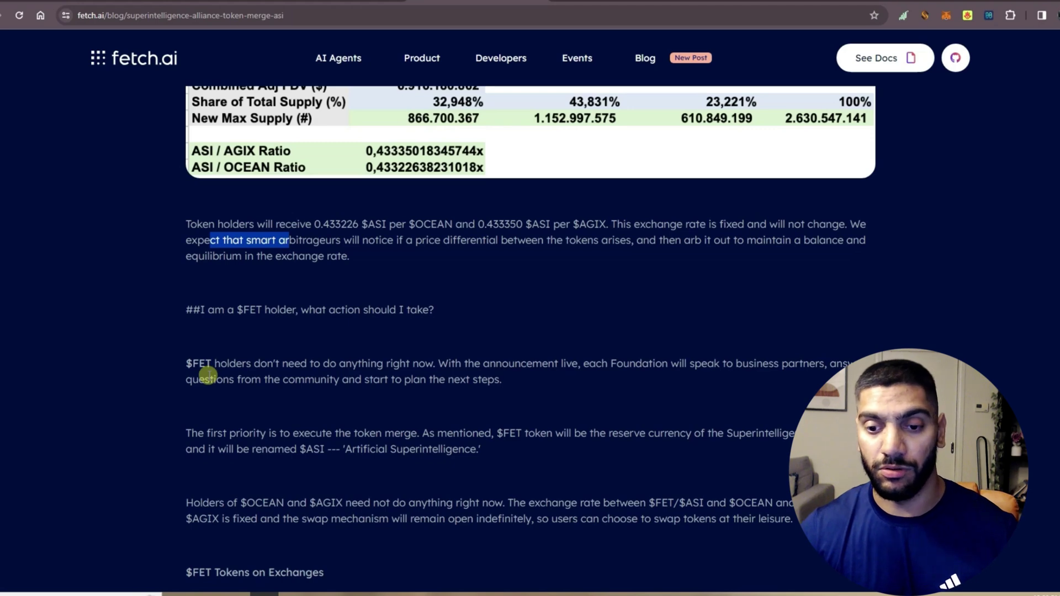
pyautogui.scroll(-1, 205, 376)
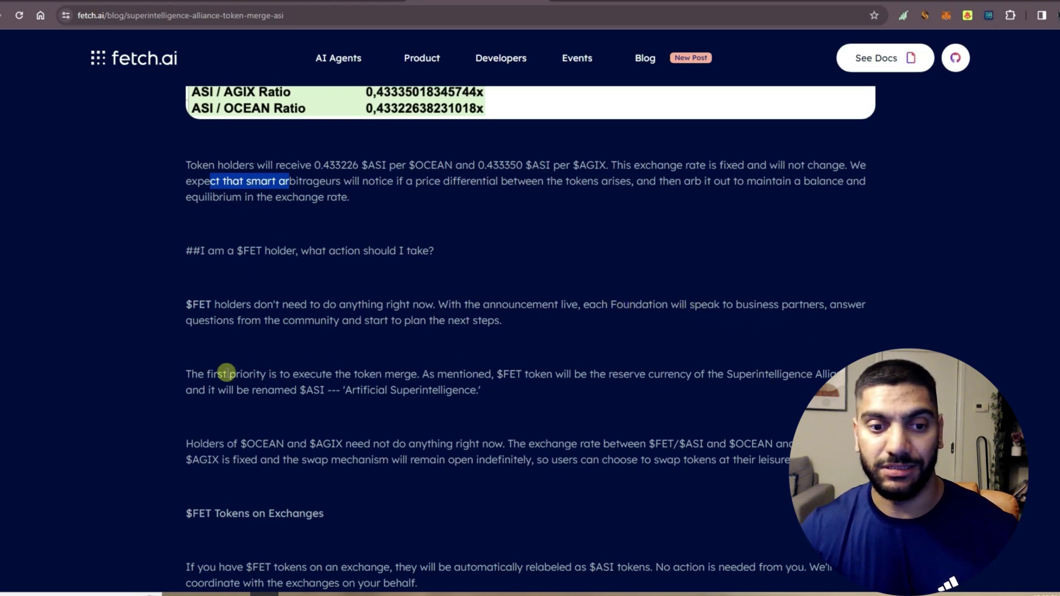
pyautogui.scroll(-1, 226, 403)
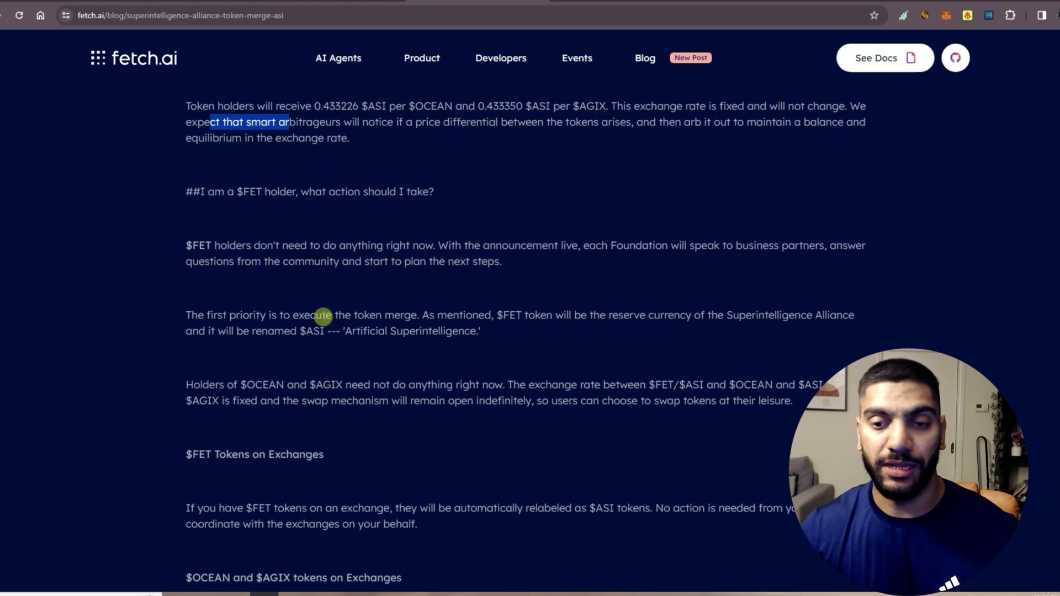
# Highlight that executing the token merge is first priority and that users can swap at leisure
pyautogui.moveTo(222, 314); pyautogui.dragTo(411, 316)
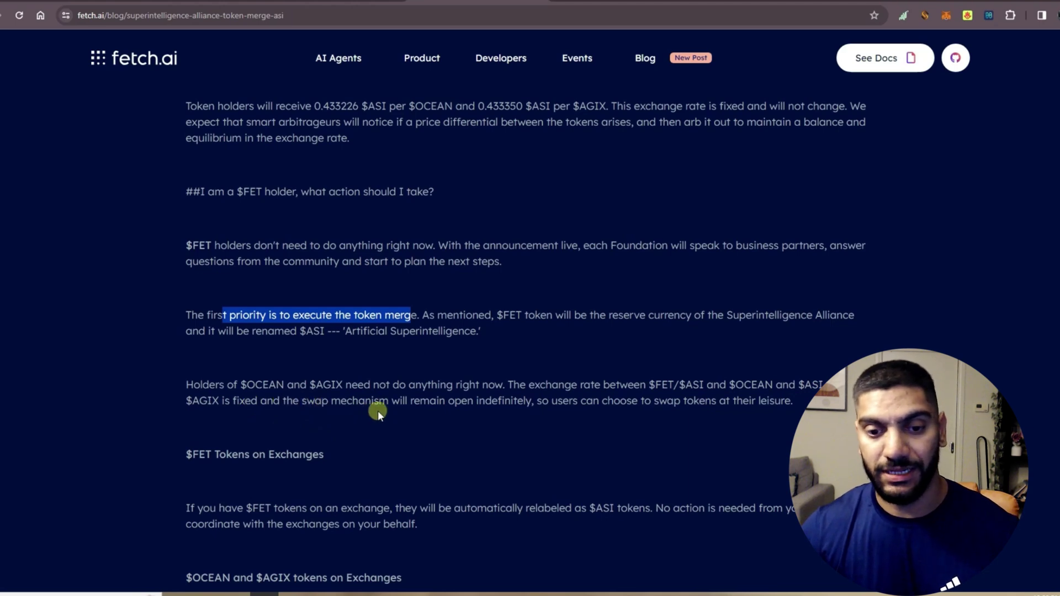
pyautogui.click(414, 405)
pyautogui.moveTo(411, 400); pyautogui.dragTo(793, 400)
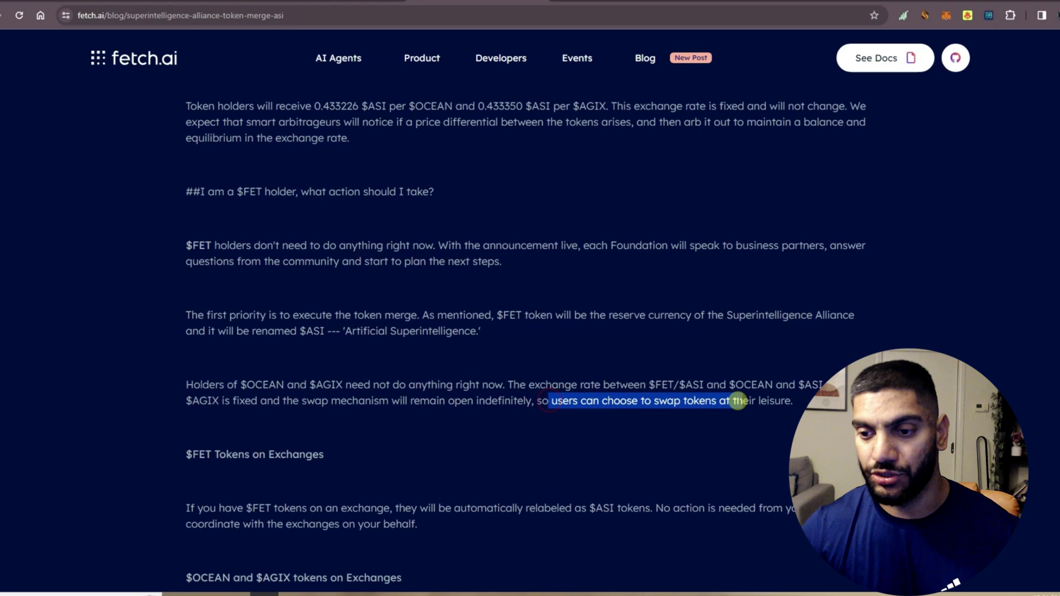
pyautogui.scroll(-2, 616, 416)
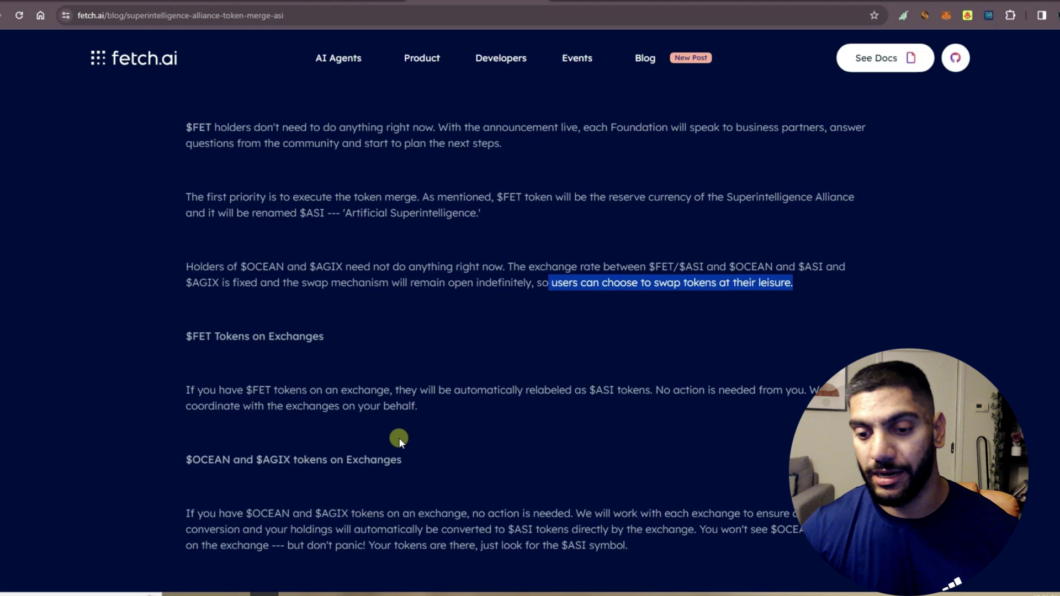
pyautogui.scroll(-1, 396, 435)
pyautogui.scroll(-1, 377, 433)
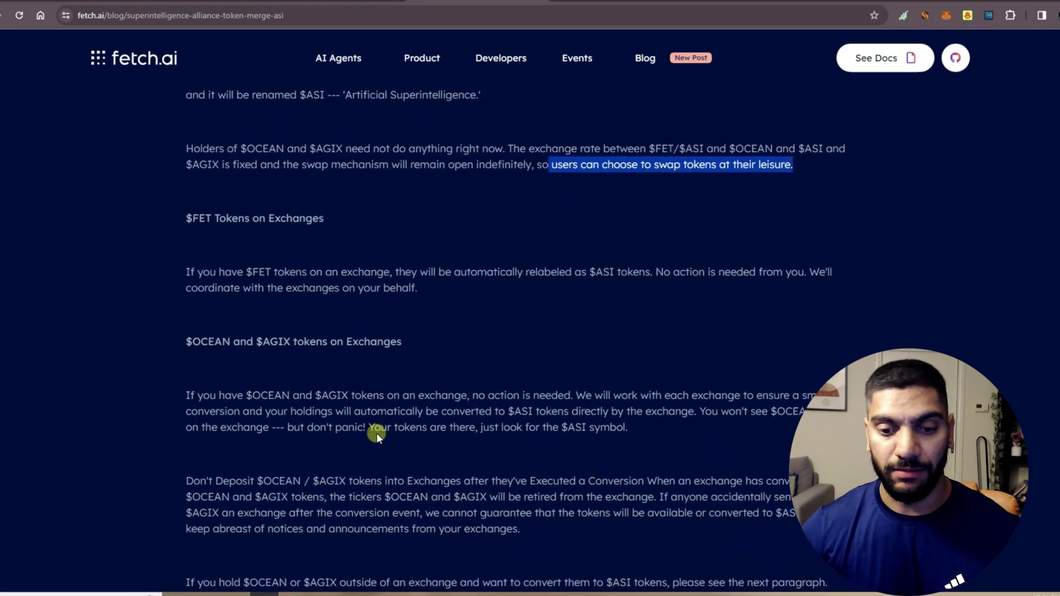
pyautogui.scroll(-1, 365, 439)
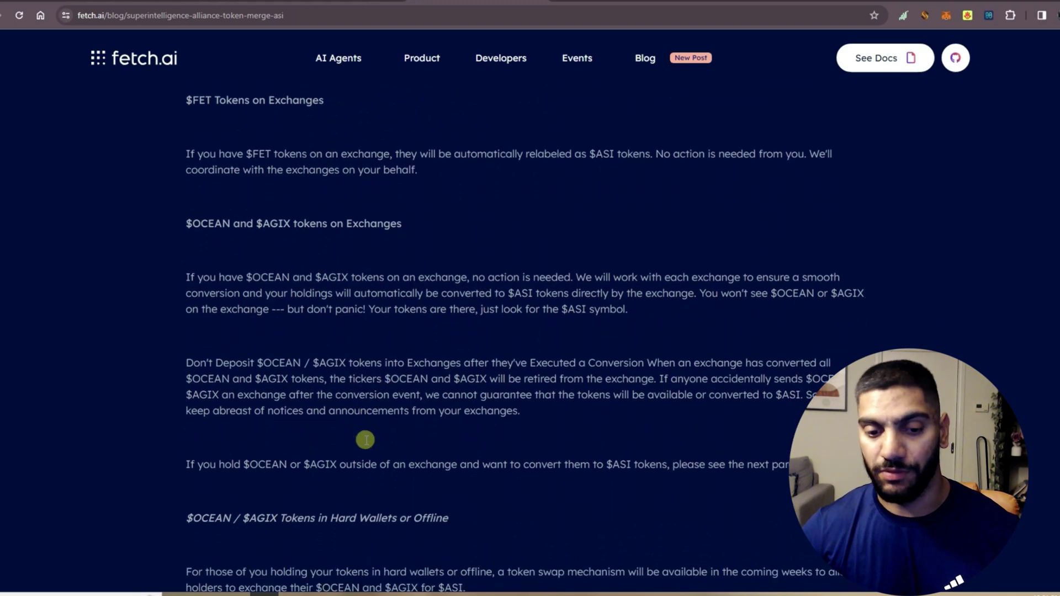
pyautogui.scroll(-1, 369, 437)
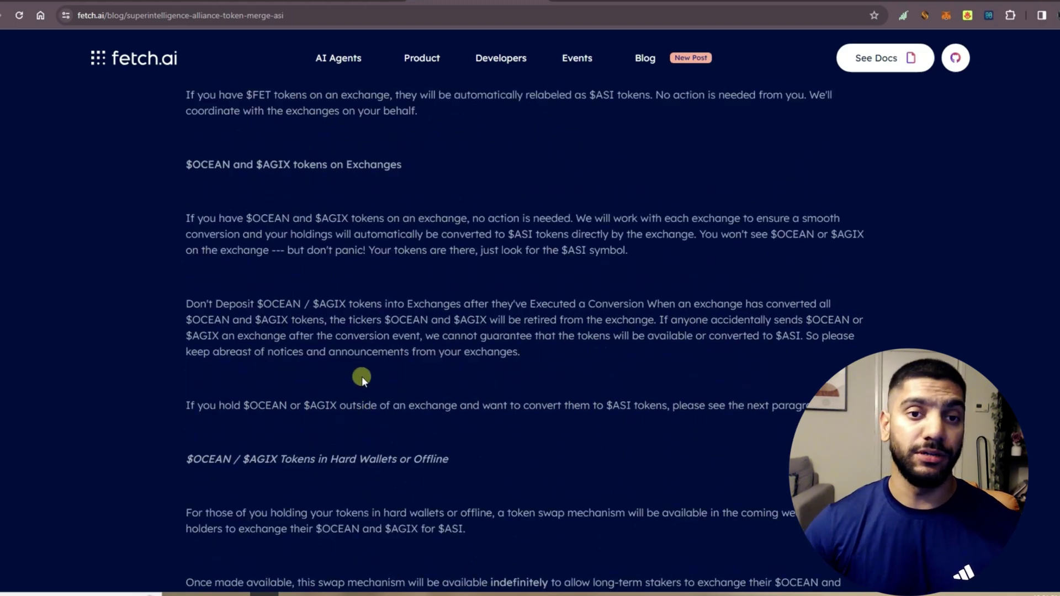